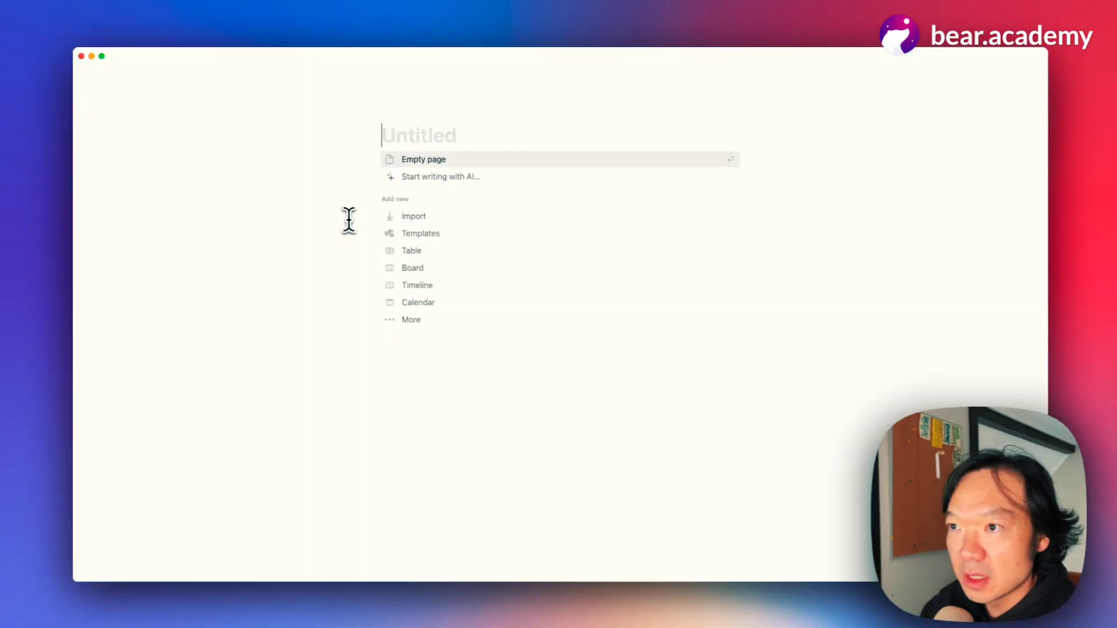
Title the page 'example' and start the numbered UX vs UI prompt line in the body
type("example")
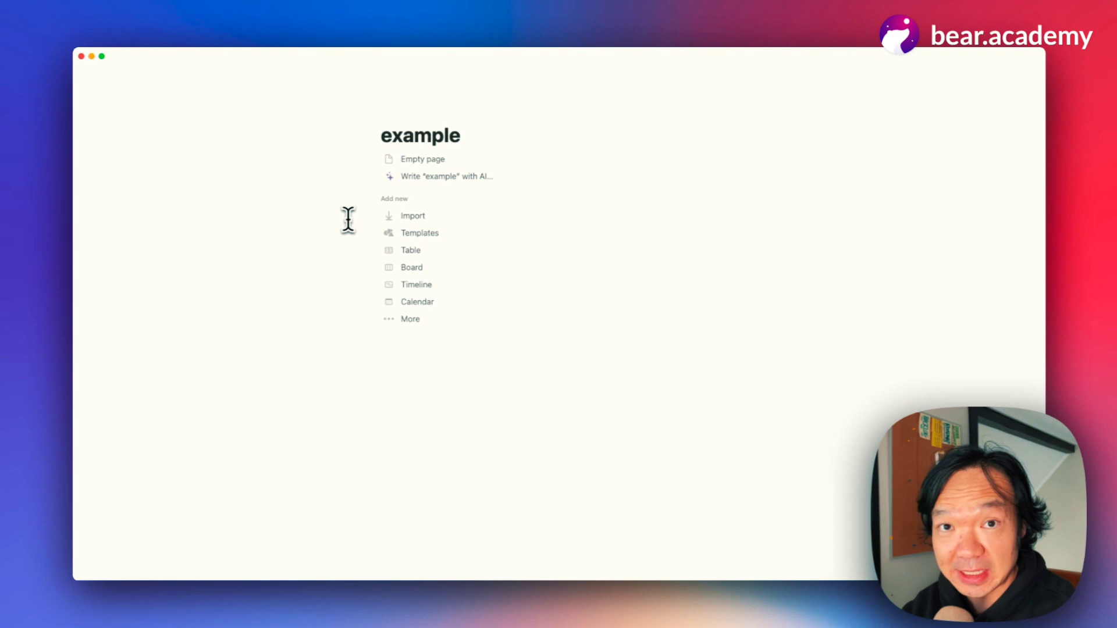
key("Return")
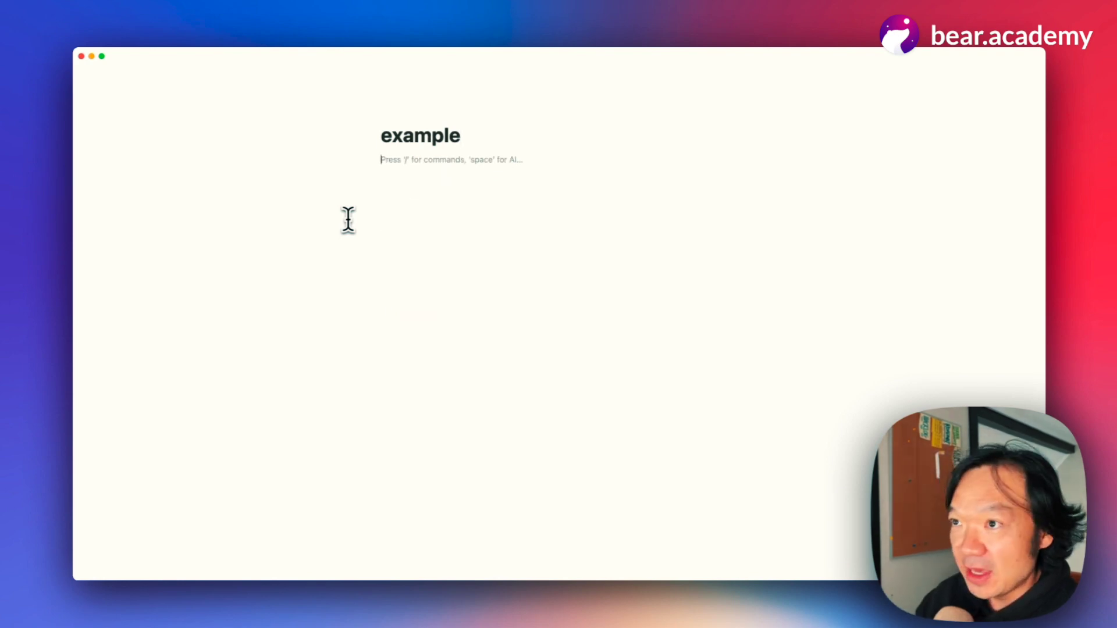
key("Return")
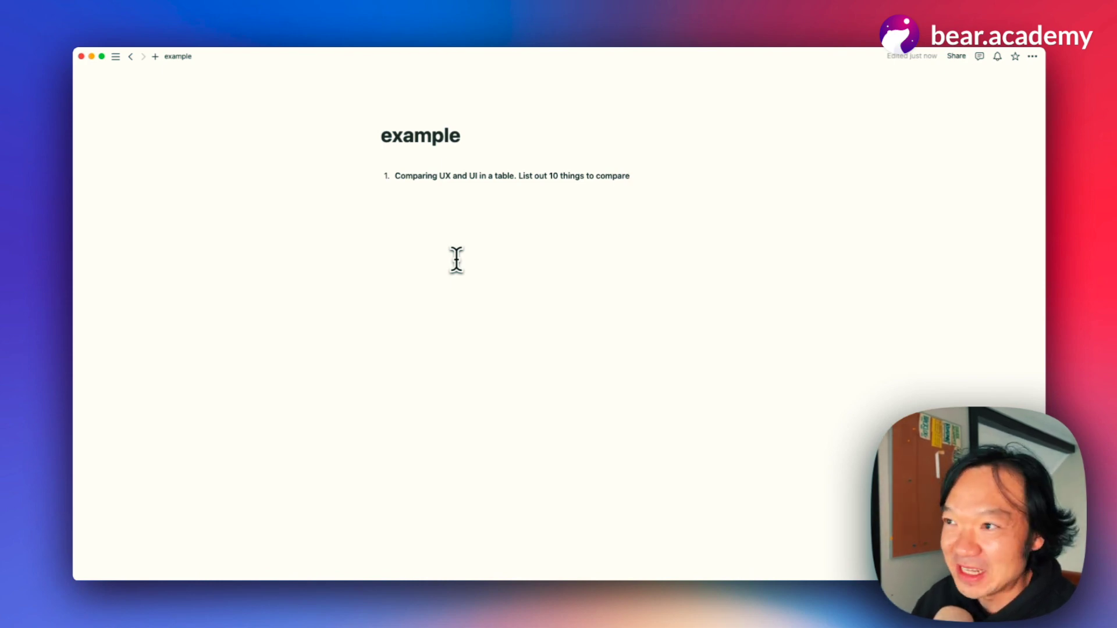
Send the 'Comparing UX and UI in a table' prompt to Notion AI and keep its ten-row table
key("Left")
key("Left")
key("Left")
key("Left")
key("Left")
key("Left")
key("Left")
key("Left")
key("Left")
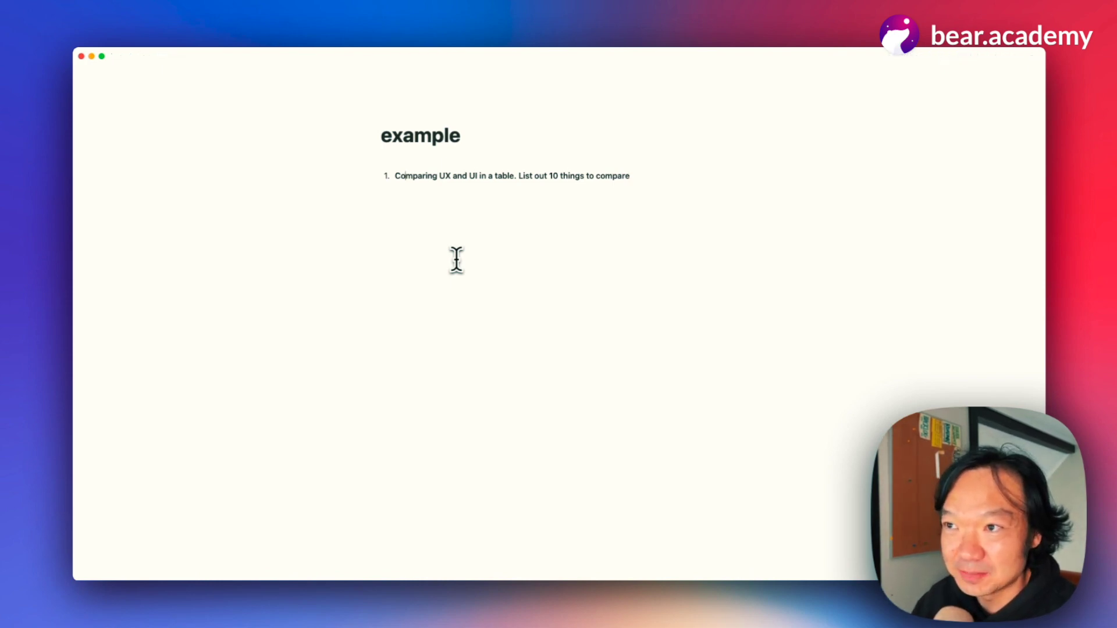
key("Down")
key("Down")
key("super+a")
key("super+c")
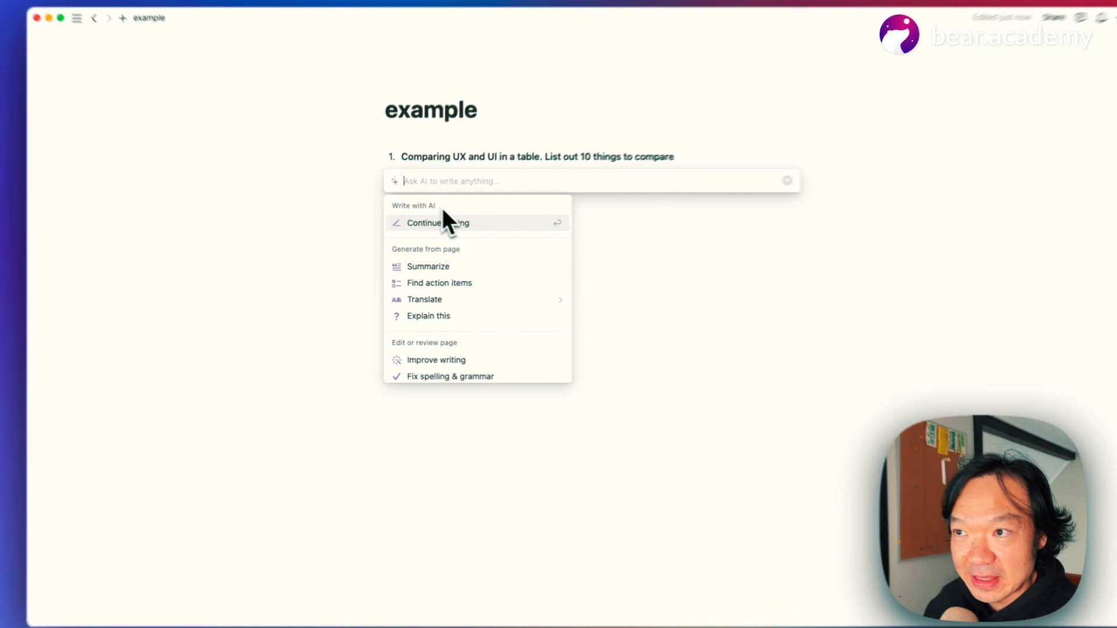
key("super+v")
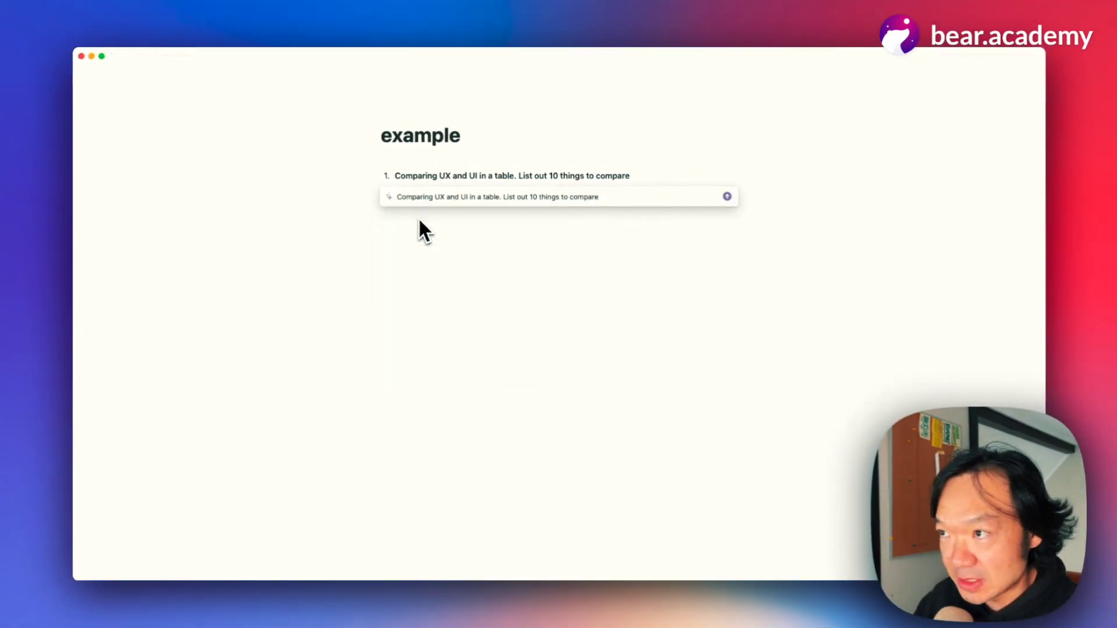
key("Return")
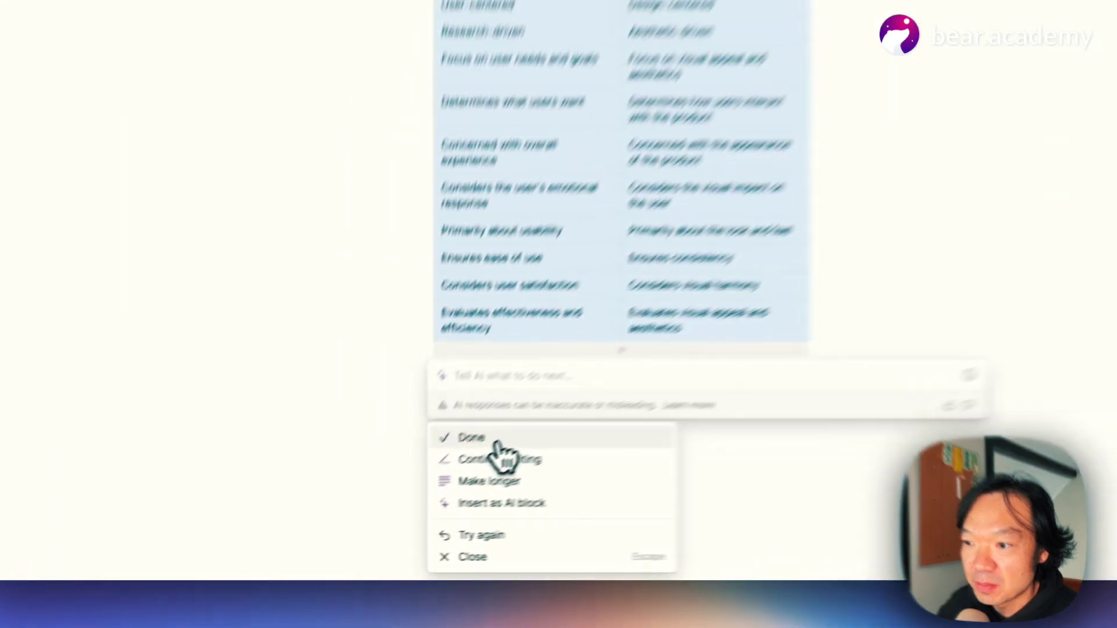
left_click(417, 489)
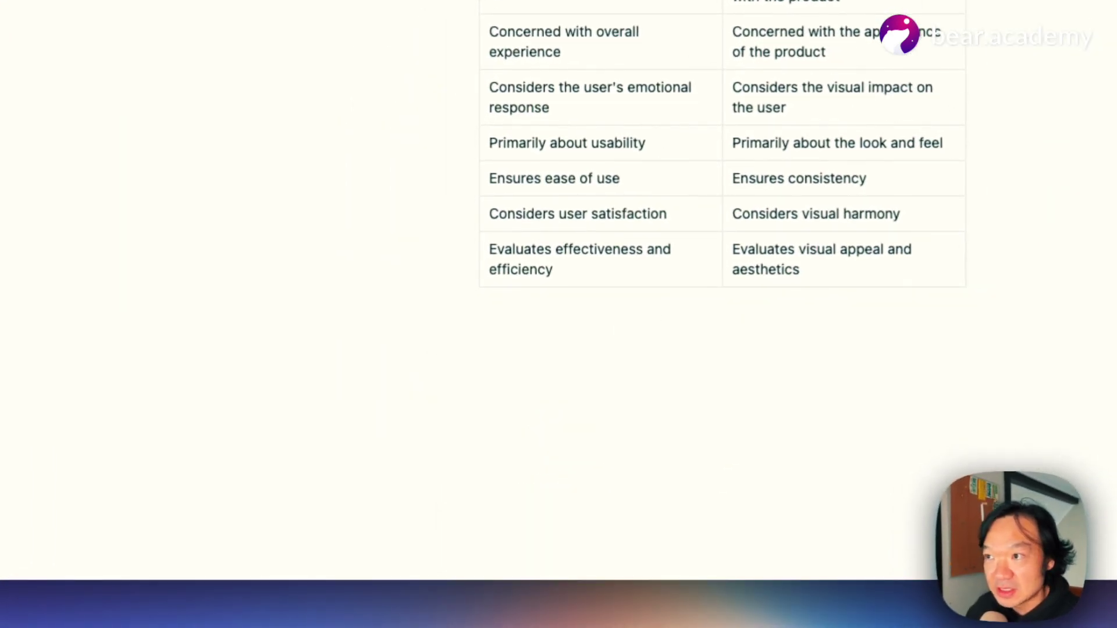
Ask AI to add a 'type' column at the beginning of the UX vs UI table
left_click(574, 315)
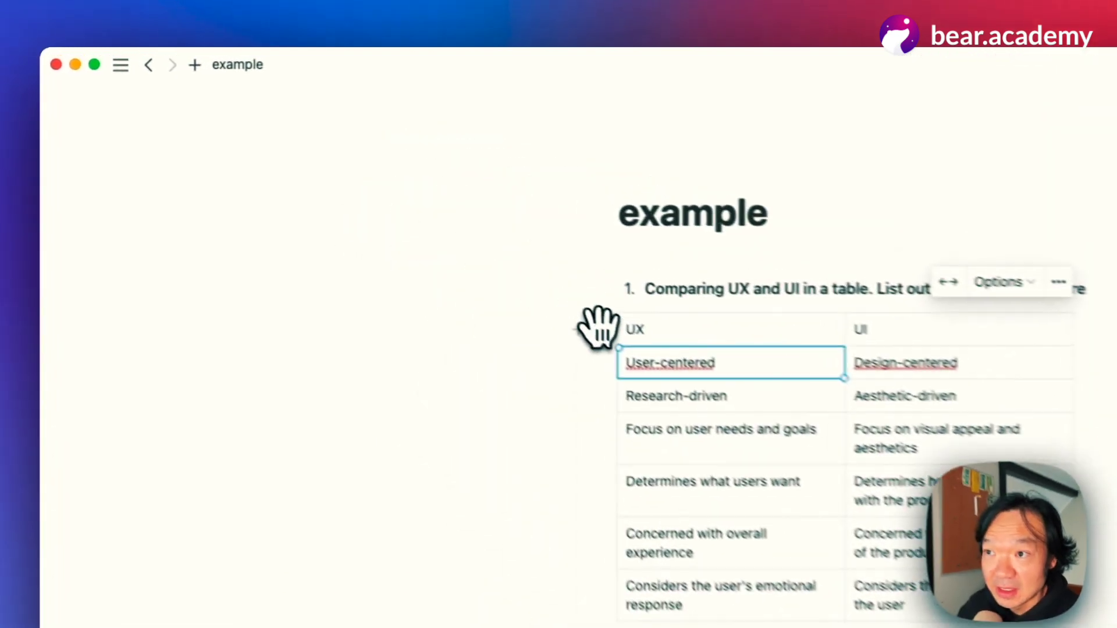
left_click(370, 197)
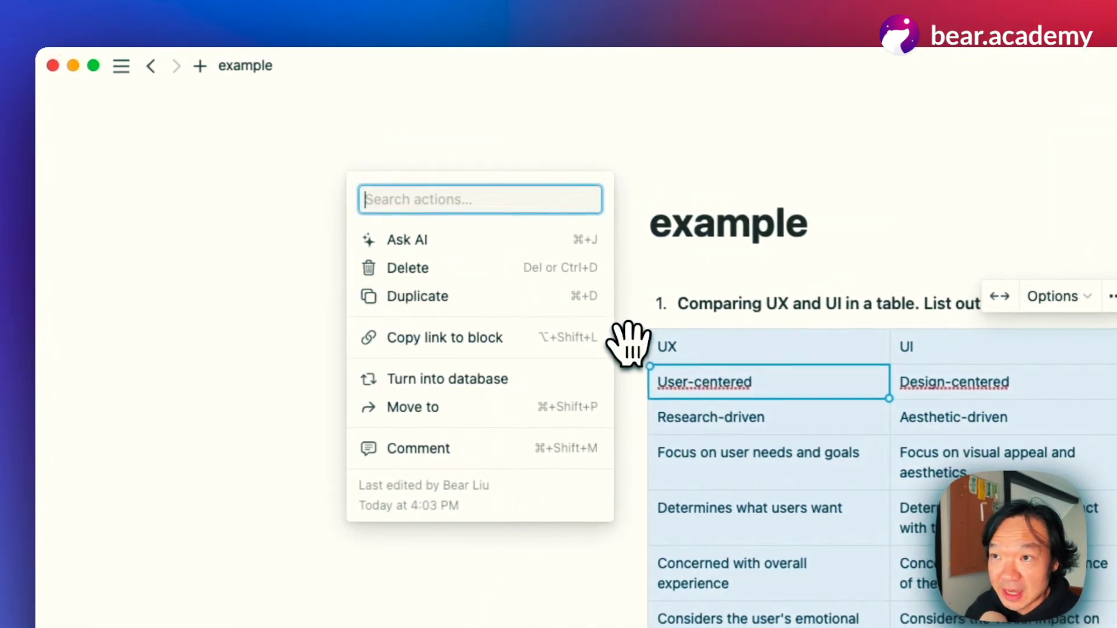
left_click(493, 247)
type("add a col")
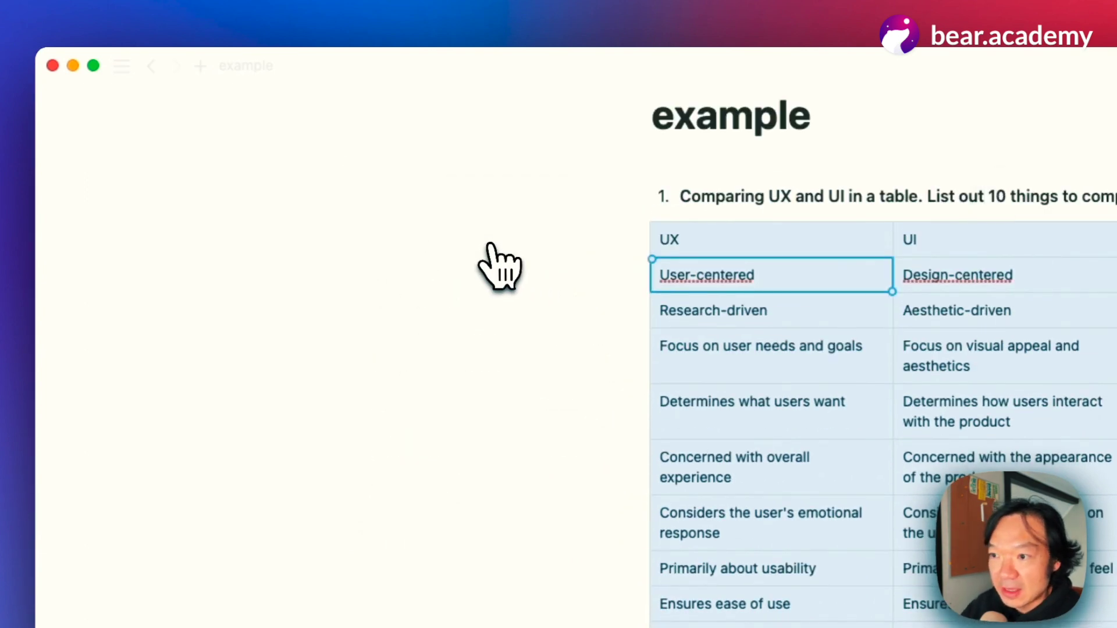
type("um")
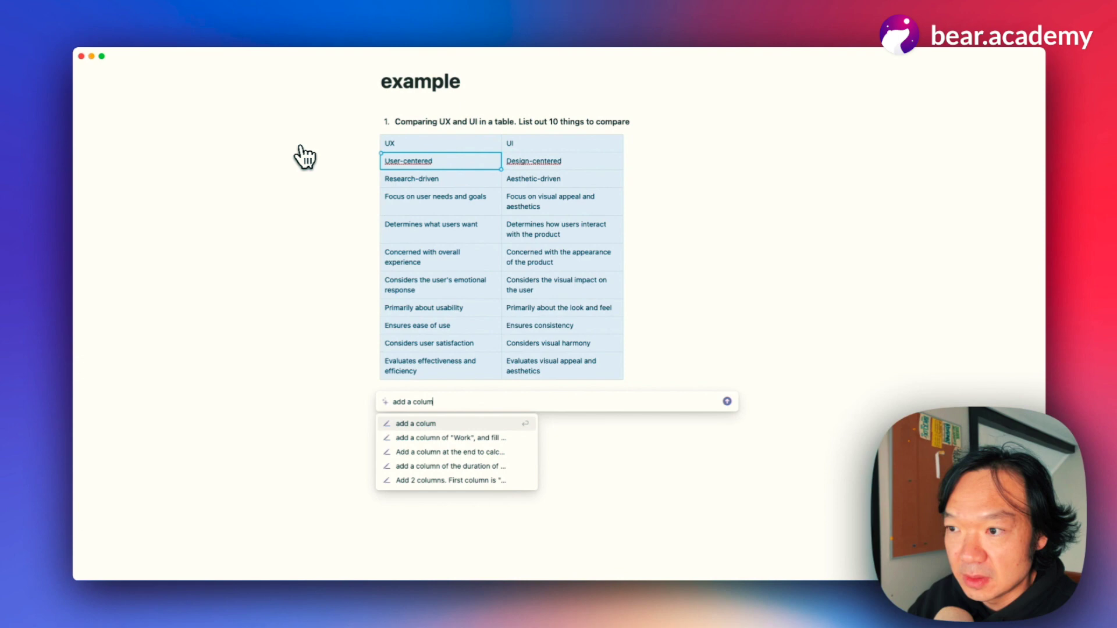
type("n at ")
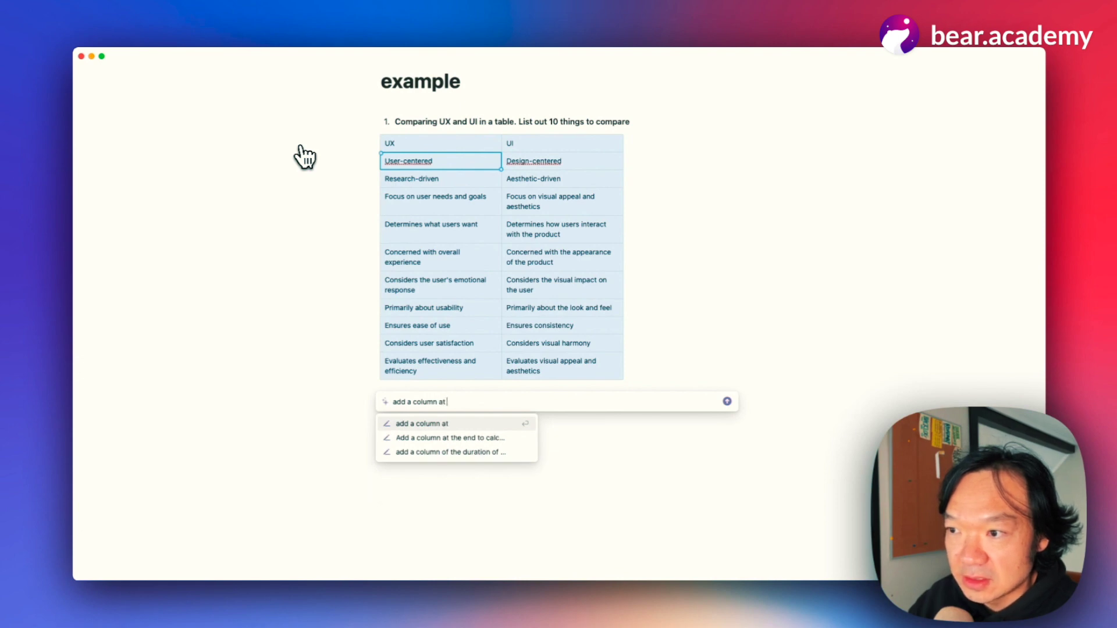
type("the bigin")
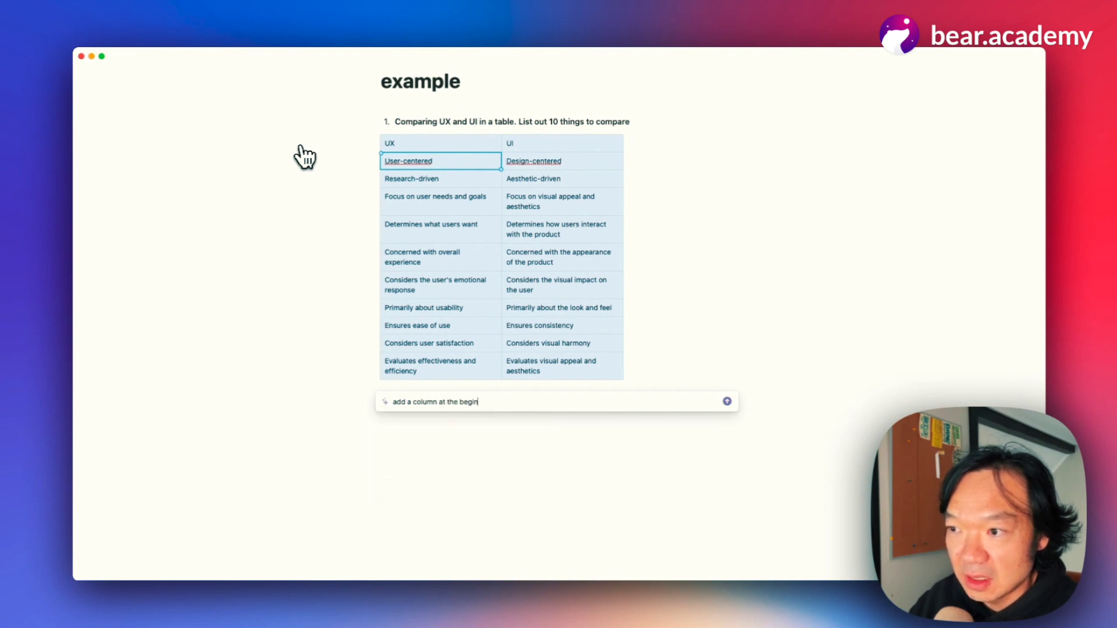
type("ing of")
key("BackSpace")
key("BackSpace")
key("BackSpace")
key("BackSpace")
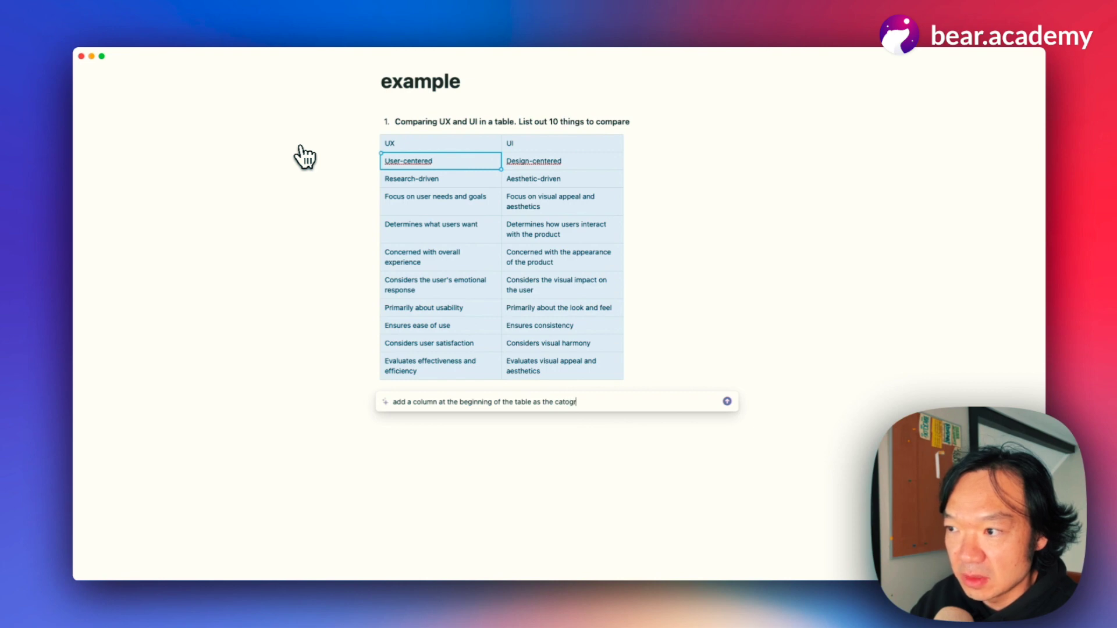
key("BackSpace")
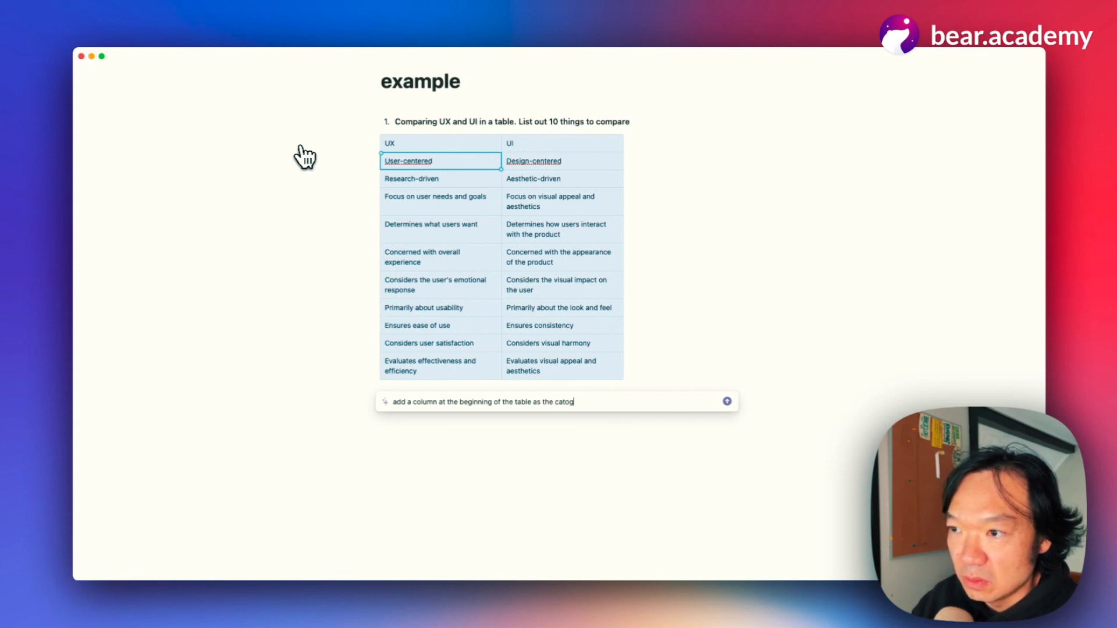
type("type")
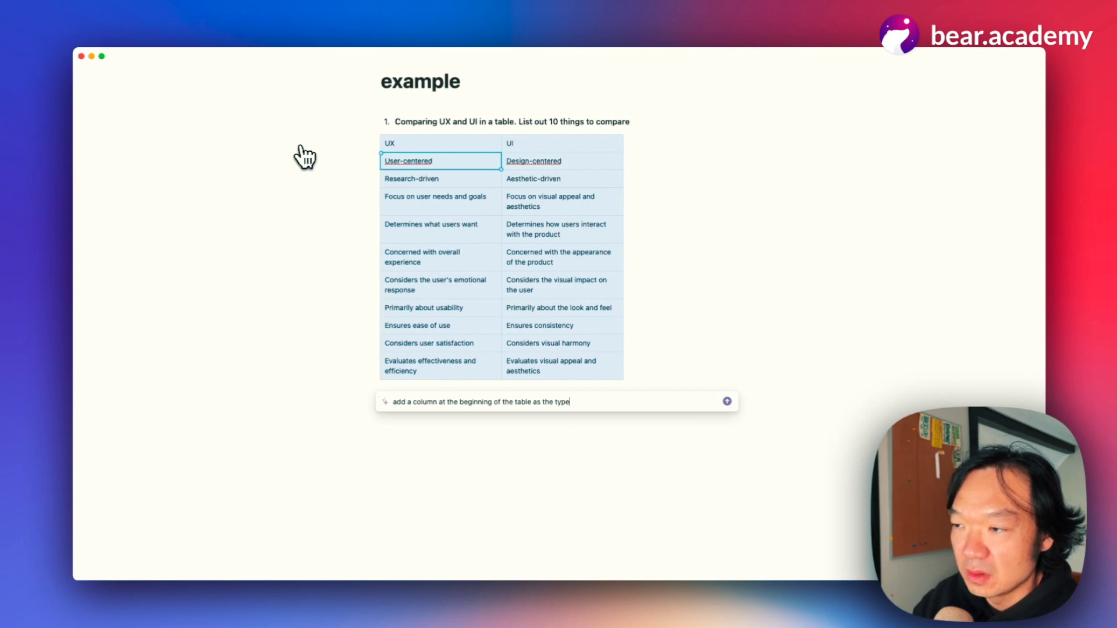
key("Return")
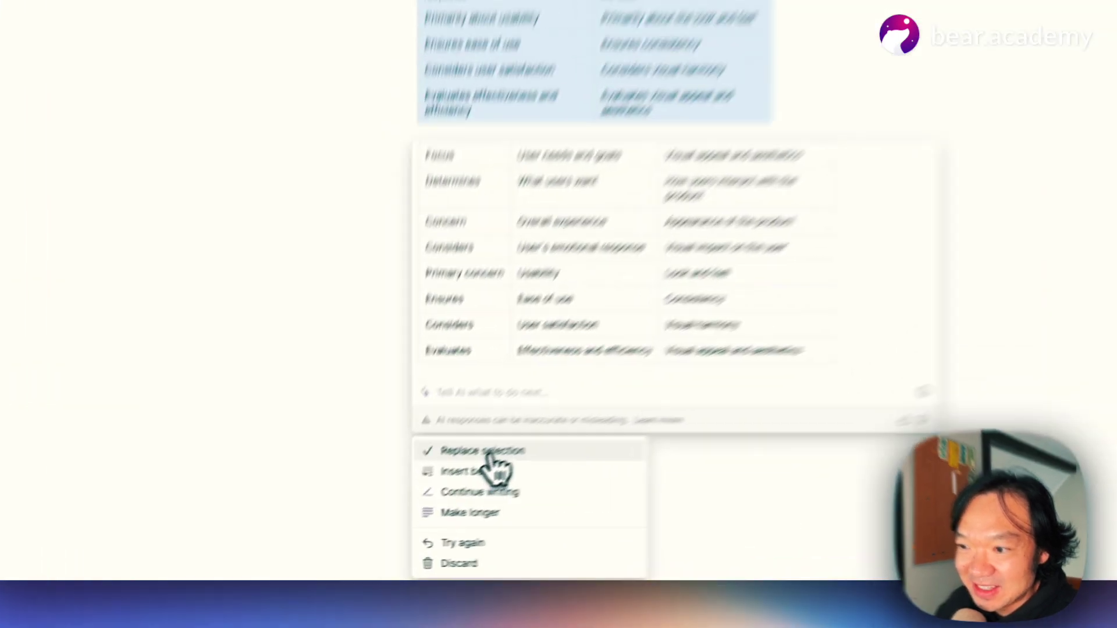
Replace the original table with the AI's three-column Type, UX and UI version
left_click(428, 493)
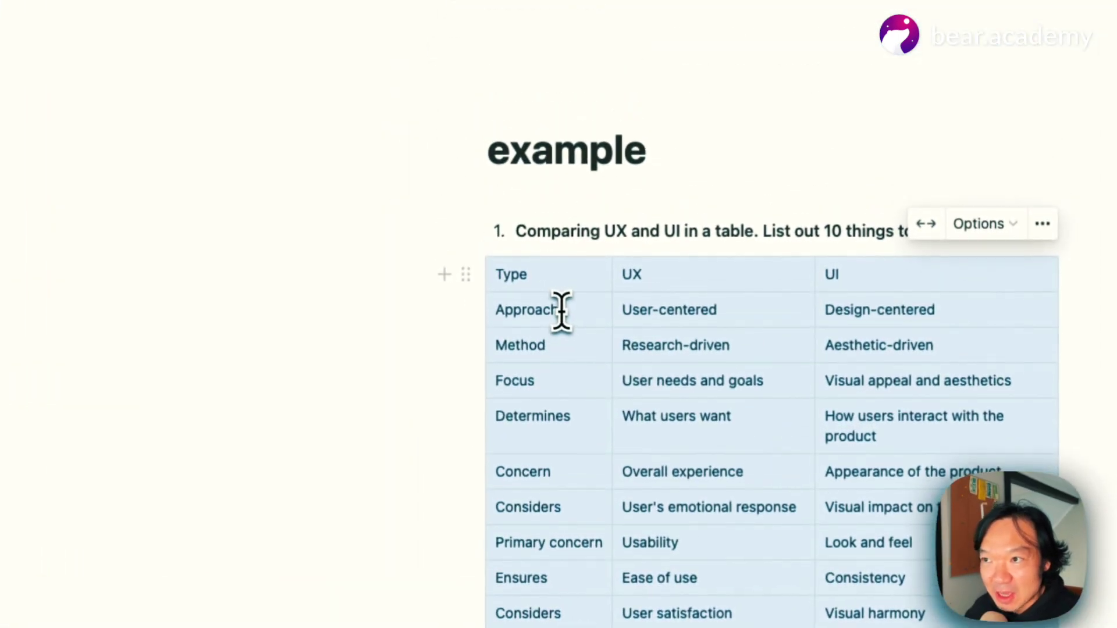
left_click(558, 315)
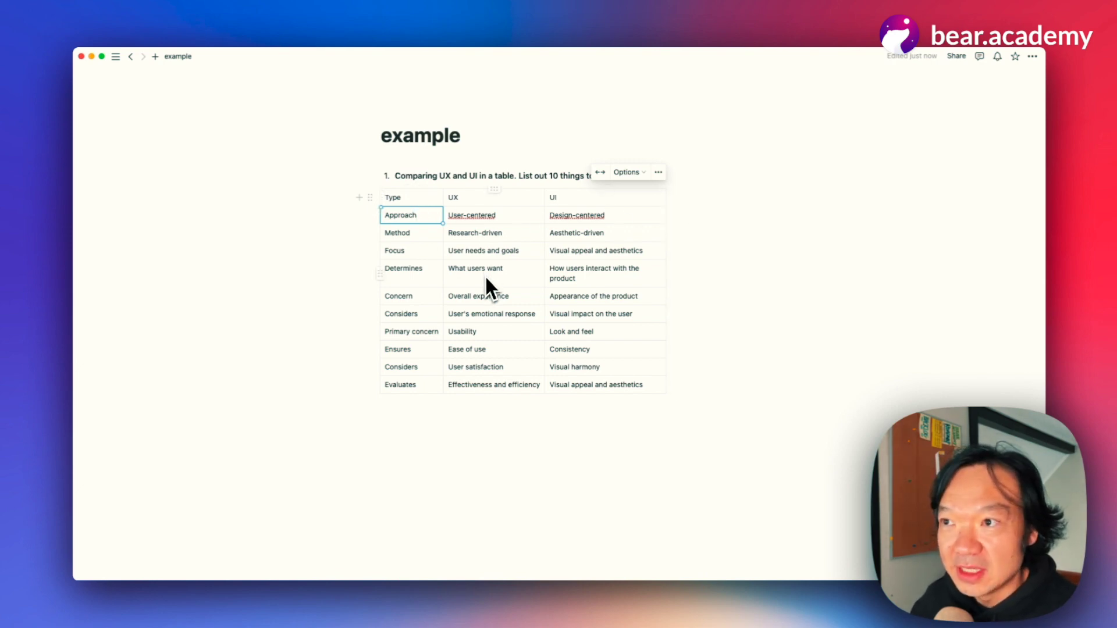
Turn on Header column and Header row for the comparison table, leaving an empty line below
left_click(370, 197)
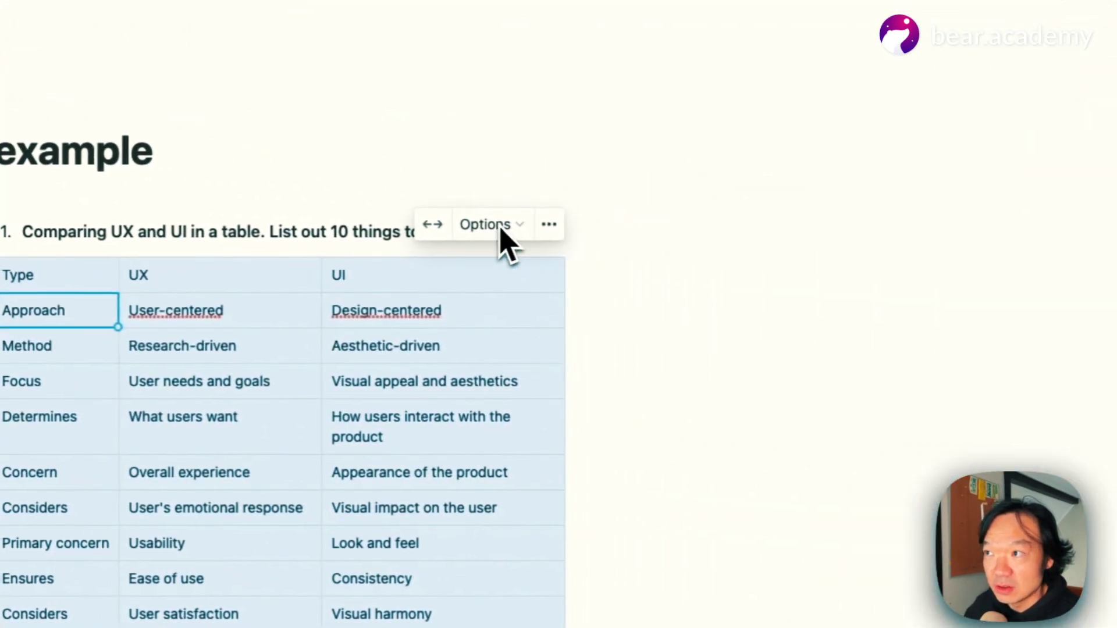
left_click(501, 230)
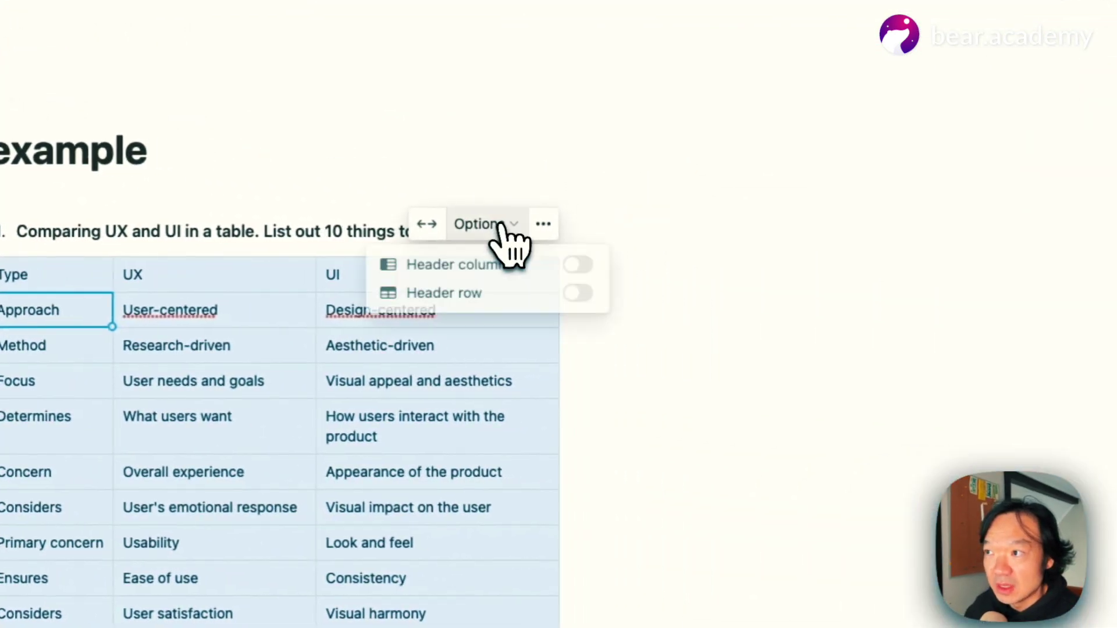
left_click(591, 267)
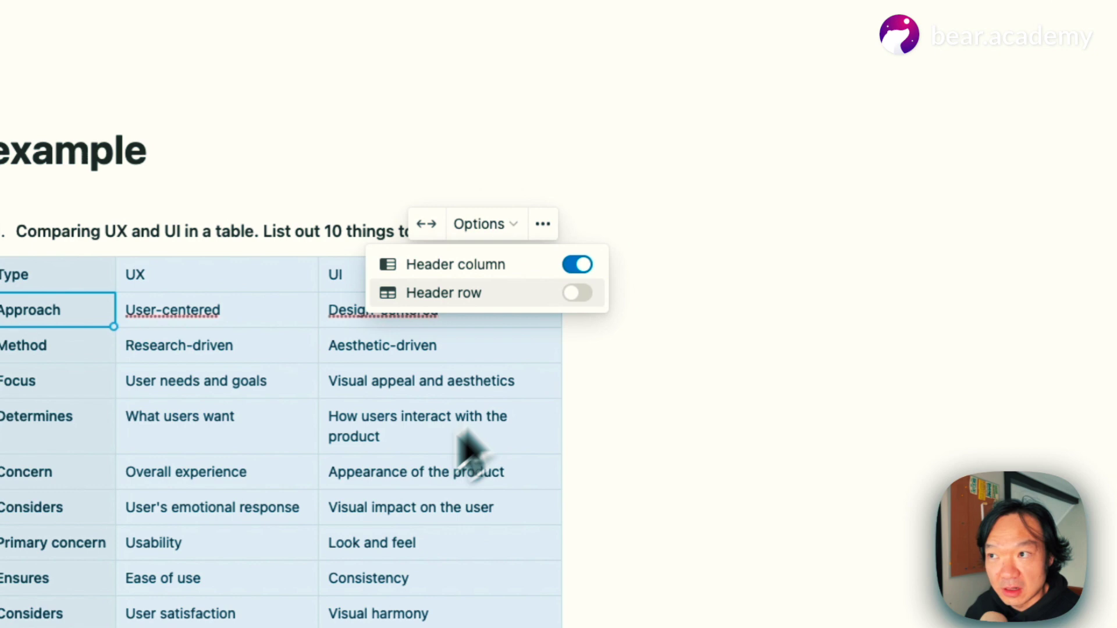
left_click(579, 293)
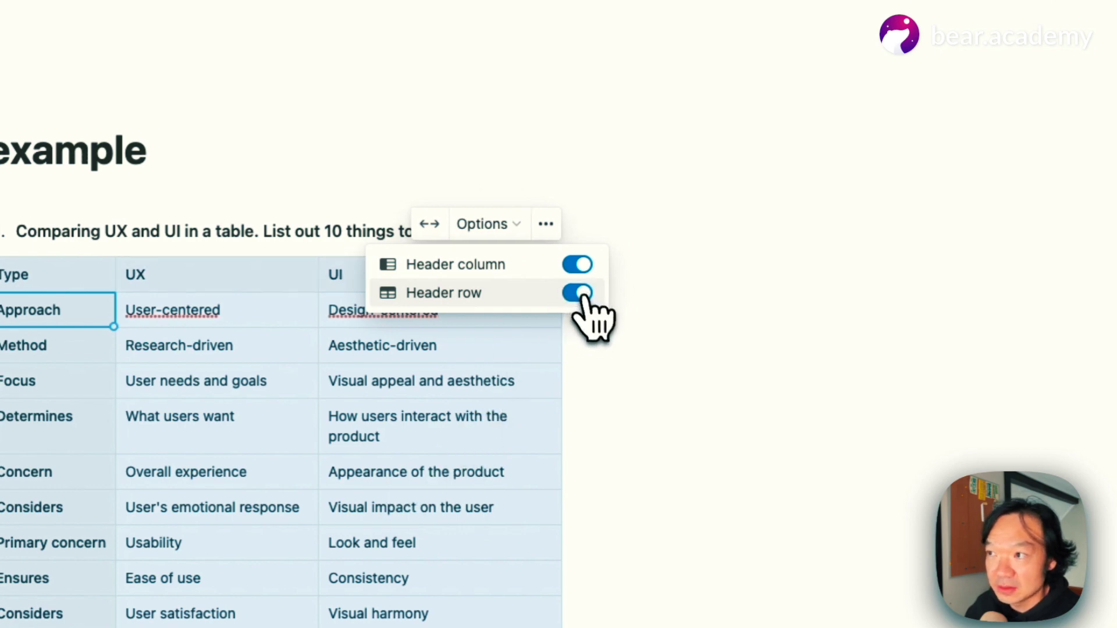
left_click(616, 386)
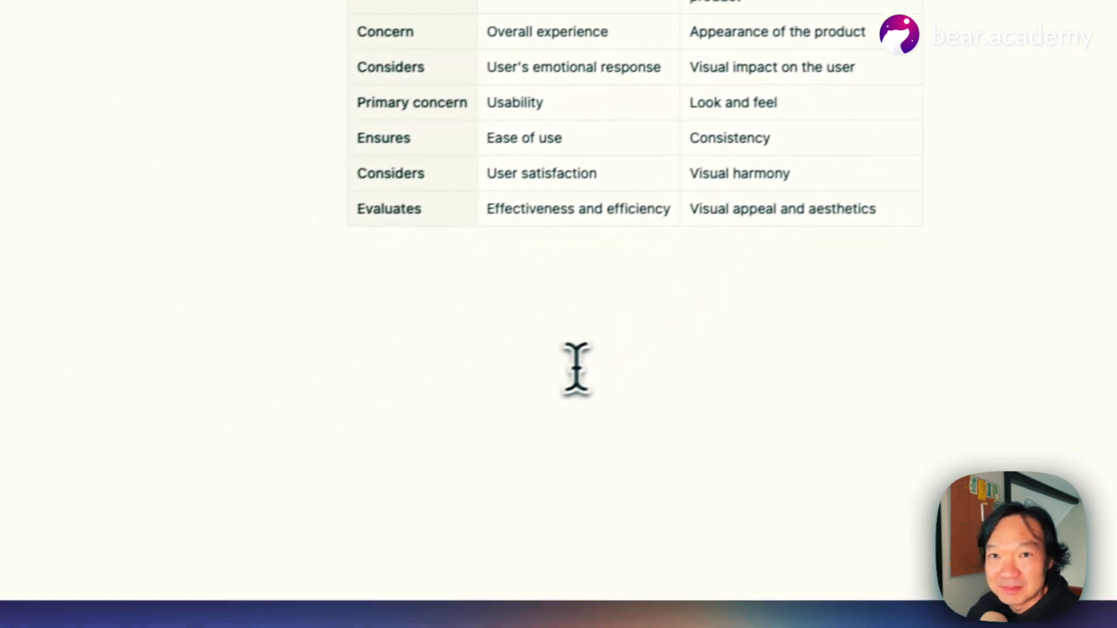
left_click(576, 369)
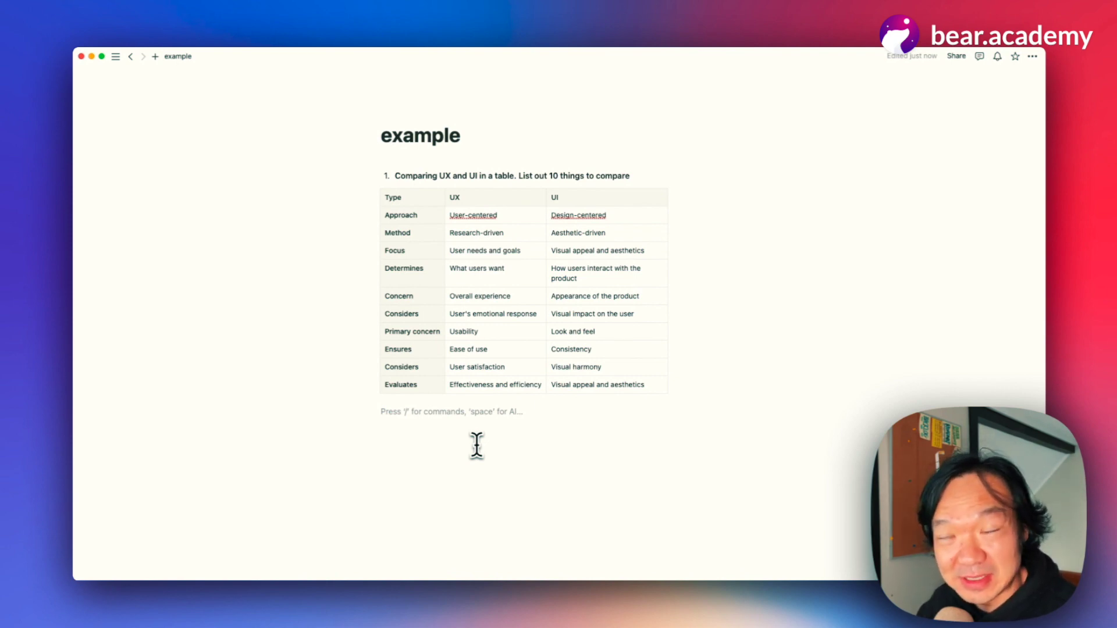
Add numbered item 2, 'Extract information from a doc as a table.', then switch to the browser
mouse_move(613, 378)
left_mouse_down()
mouse_move(652, 386)
mouse_move(631, 371)
left_mouse_up()
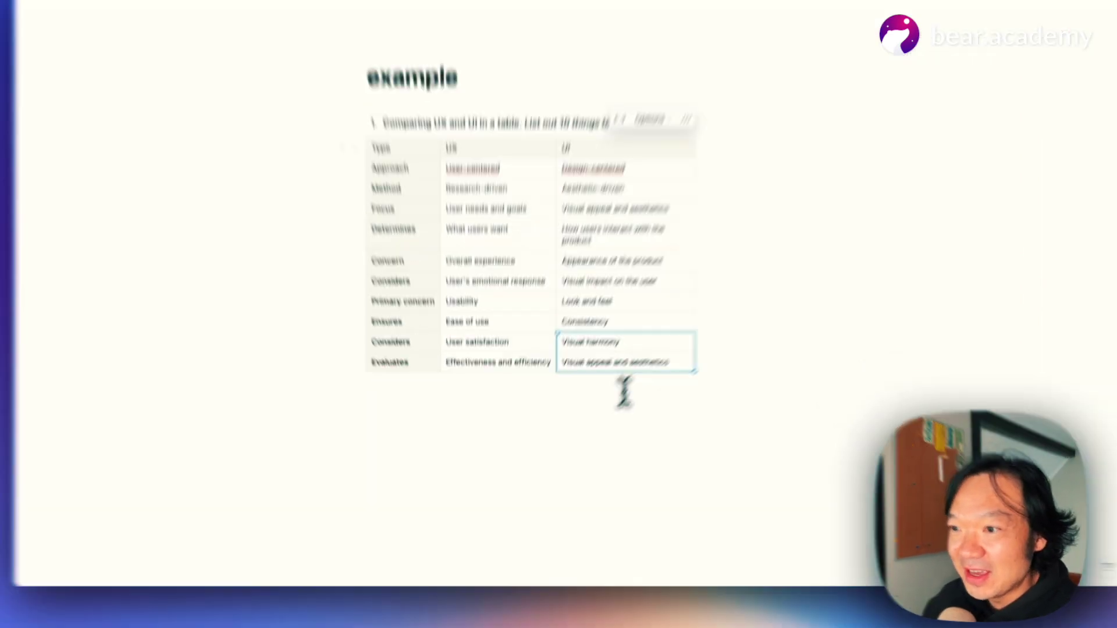
left_click(520, 432)
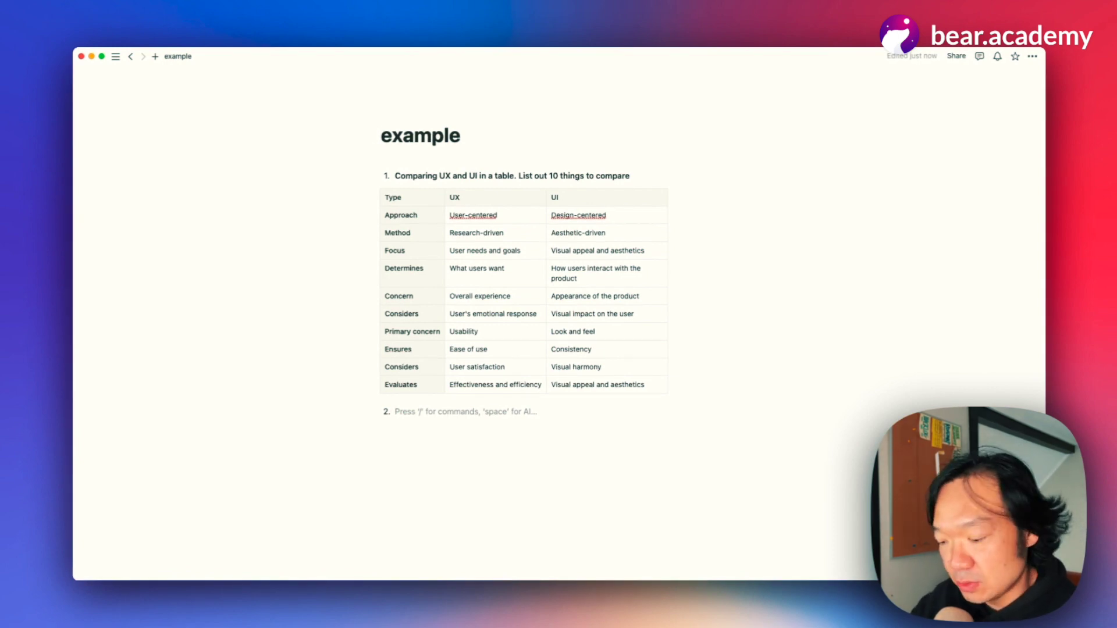
type("Extrac")
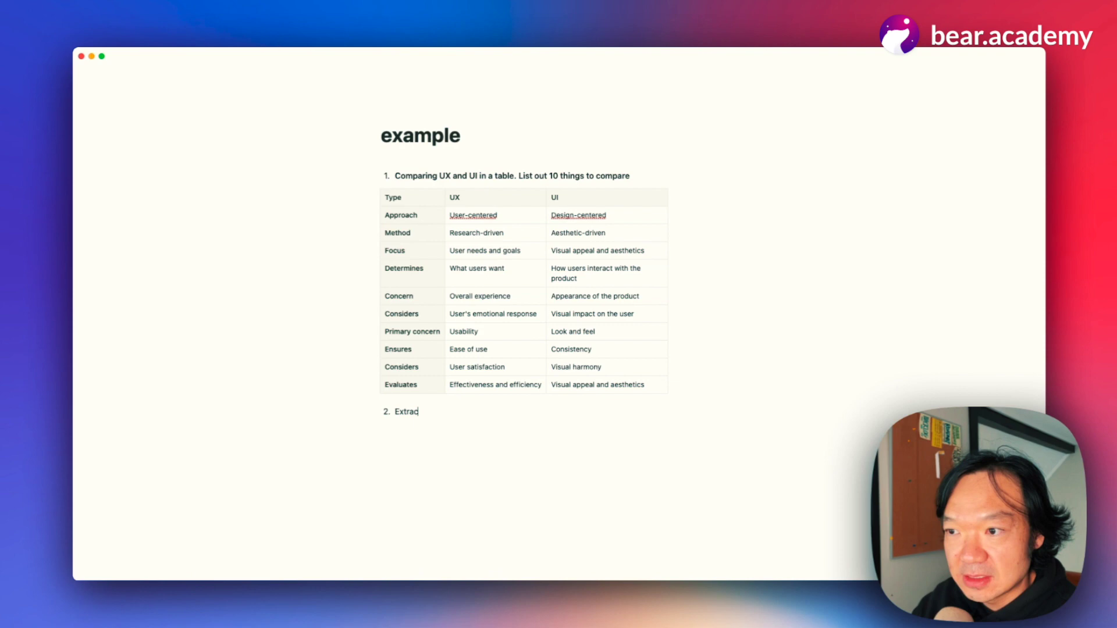
type("t infroma")
key("BackSpace")
key("BackSpace")
key("BackSpace")
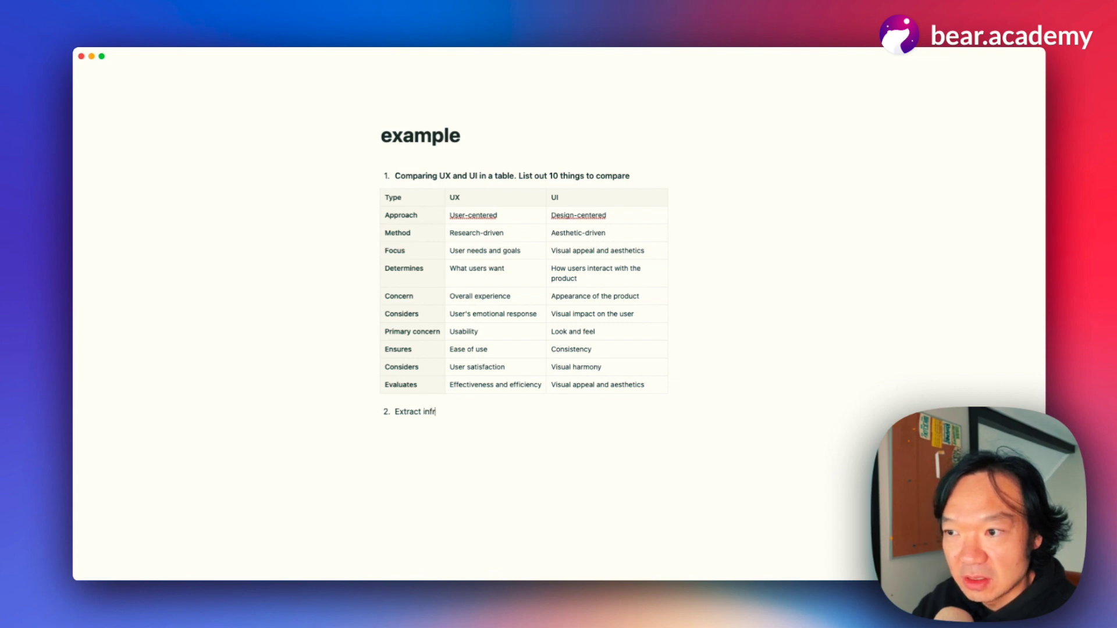
key("BackSpace")
type("rmantion")
key("BackSpace")
key("BackSpace")
key("BackSpace")
key("BackSpace")
type("ion a")
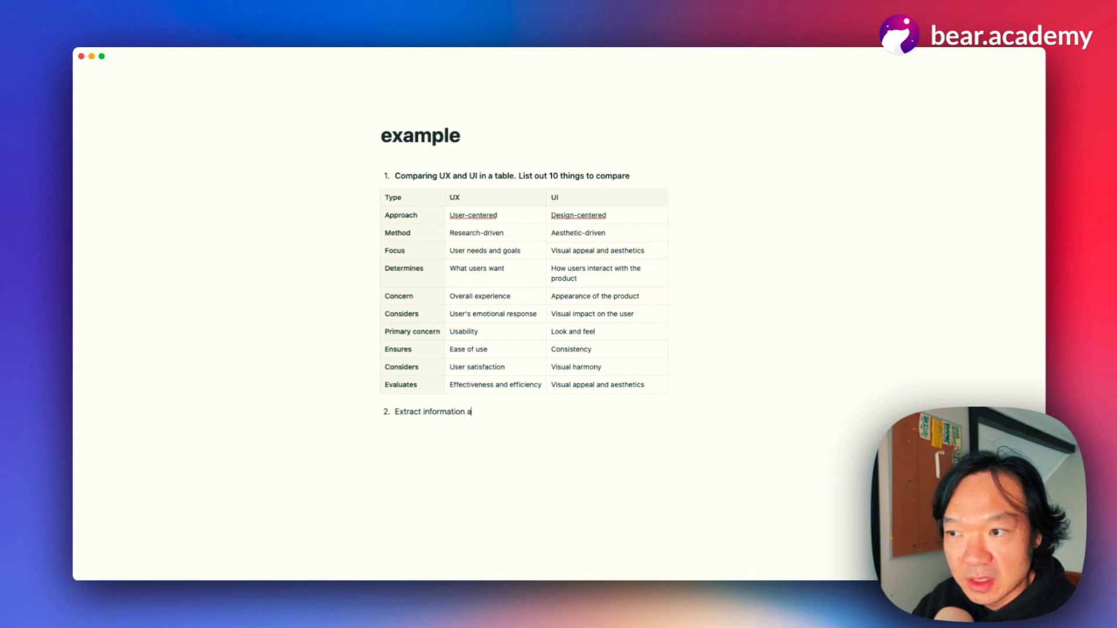
key("BackSpace")
type("from a doc as a table.")
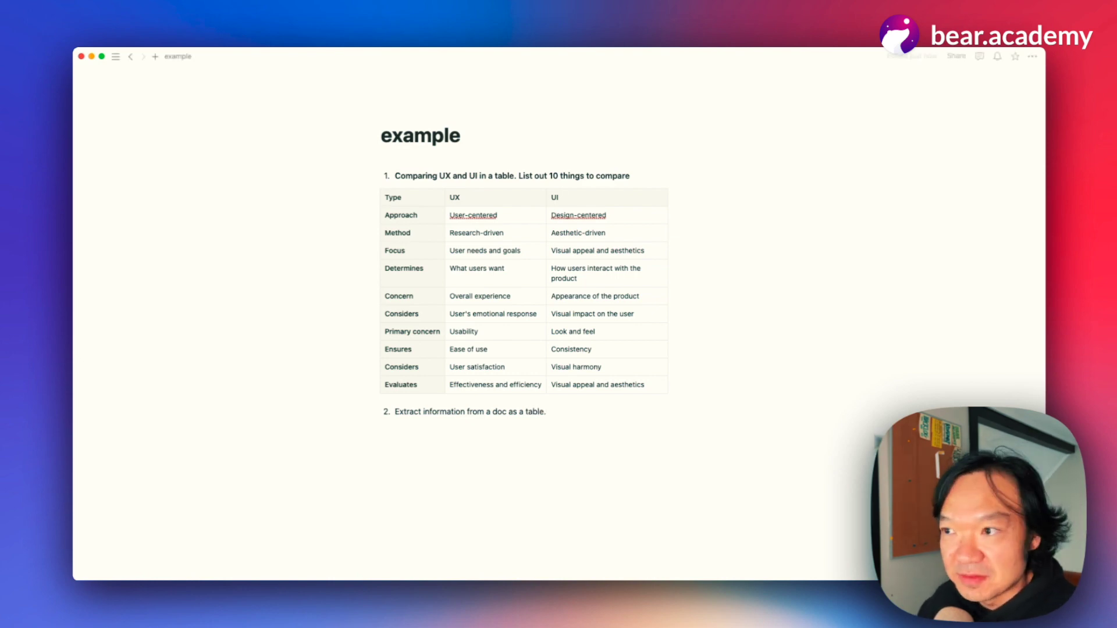
key("super+Tab")
key("super+Tab")
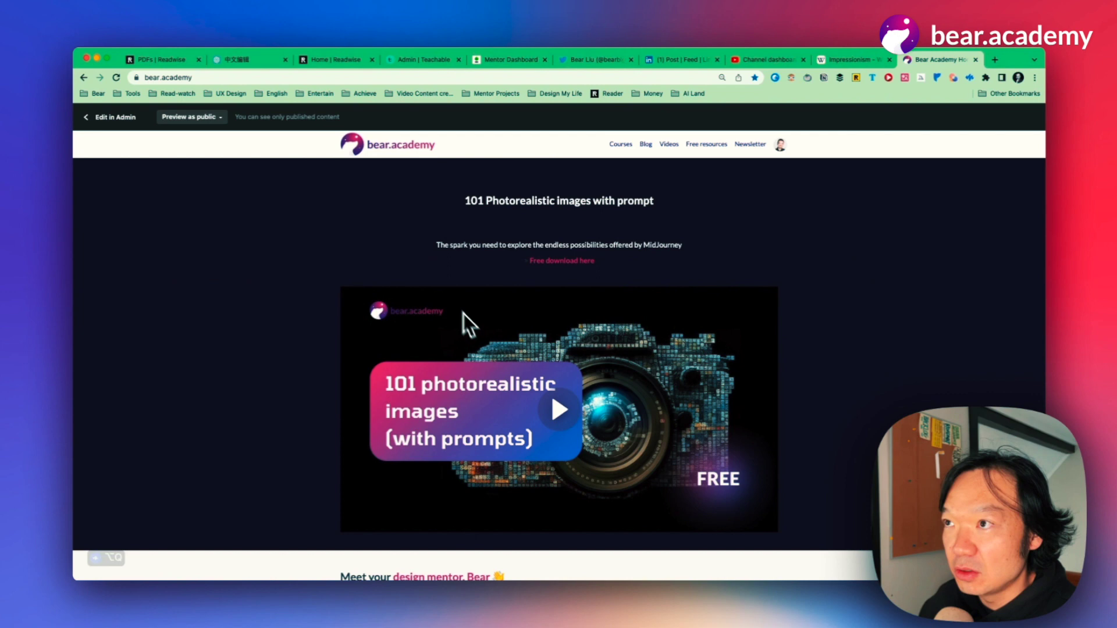
Open Wikipedia in a new tab and go to the Impressionism article
key("super+t")
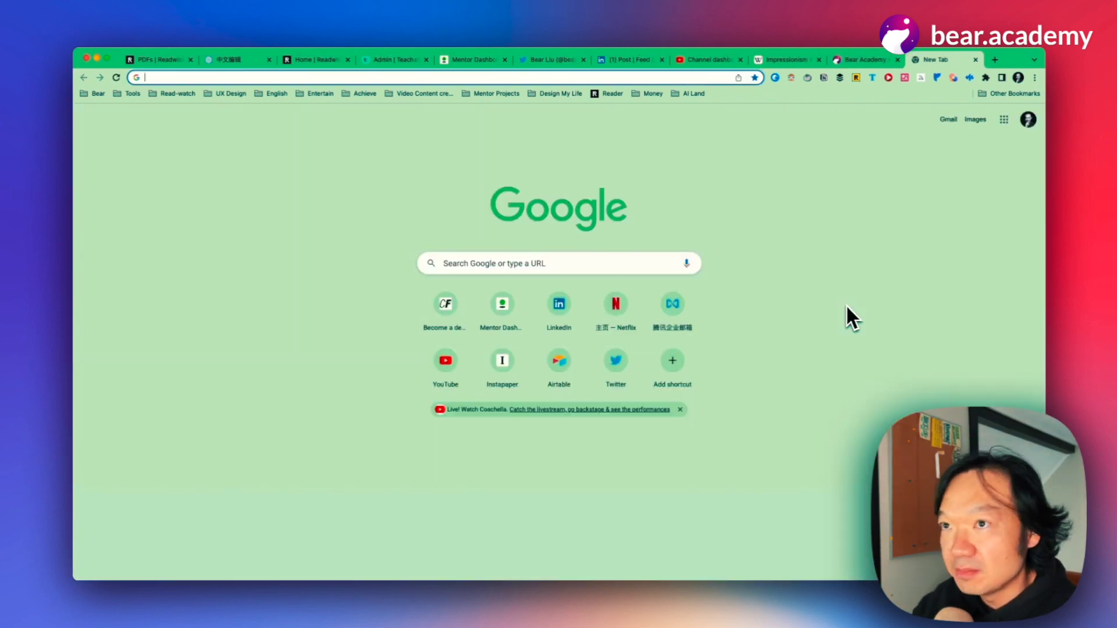
type("c")
key("BackSpace")
type("wiki")
key("Return")
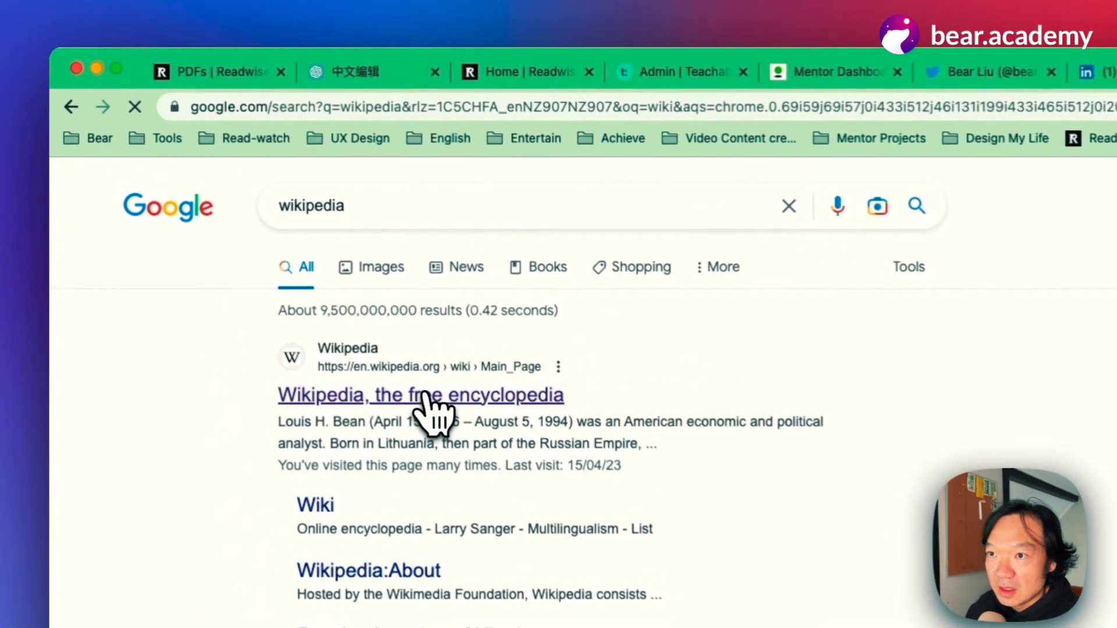
left_click(264, 225)
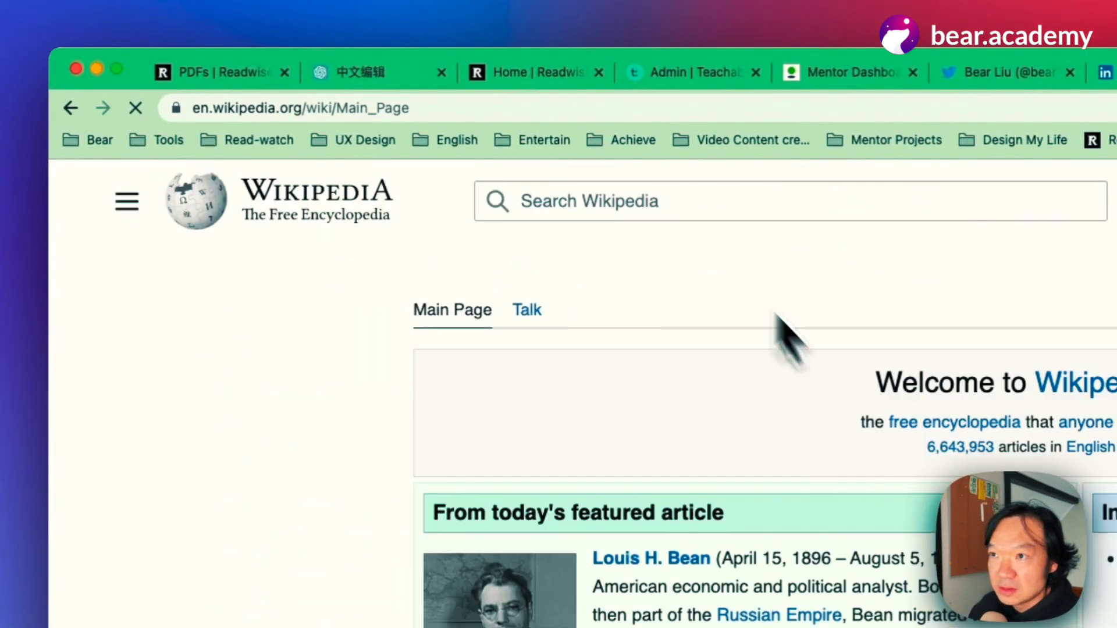
left_click(689, 204)
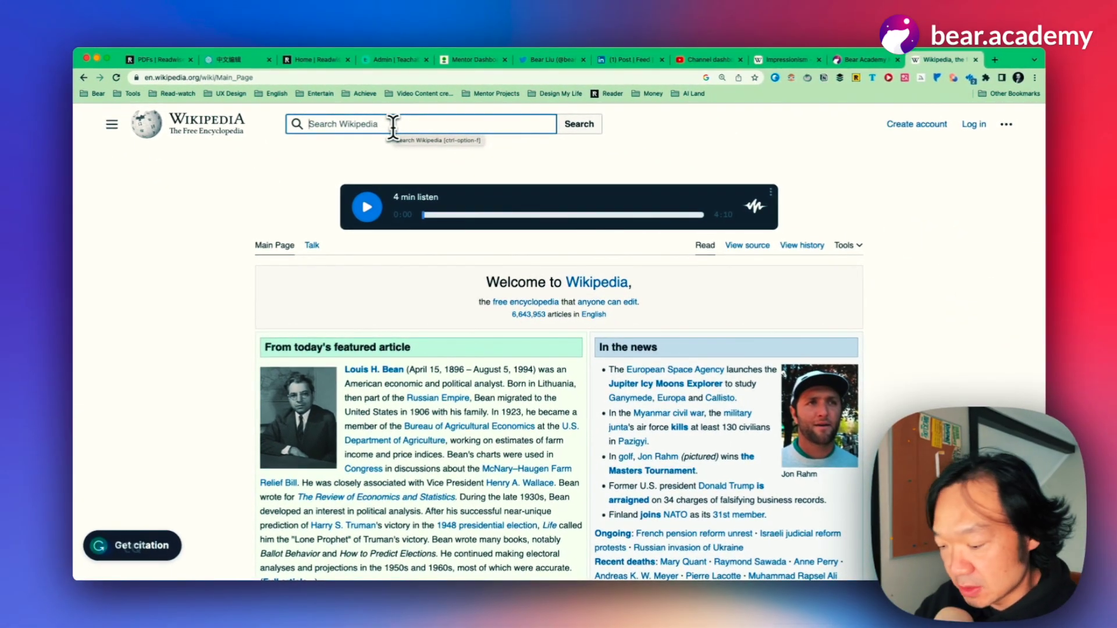
type("impres")
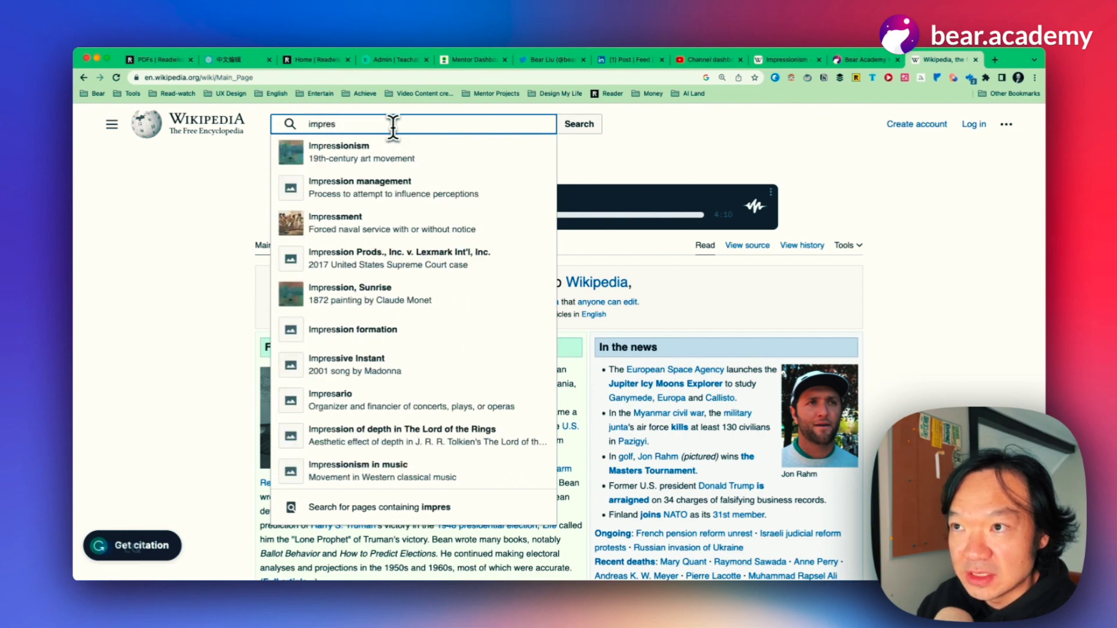
key("Down")
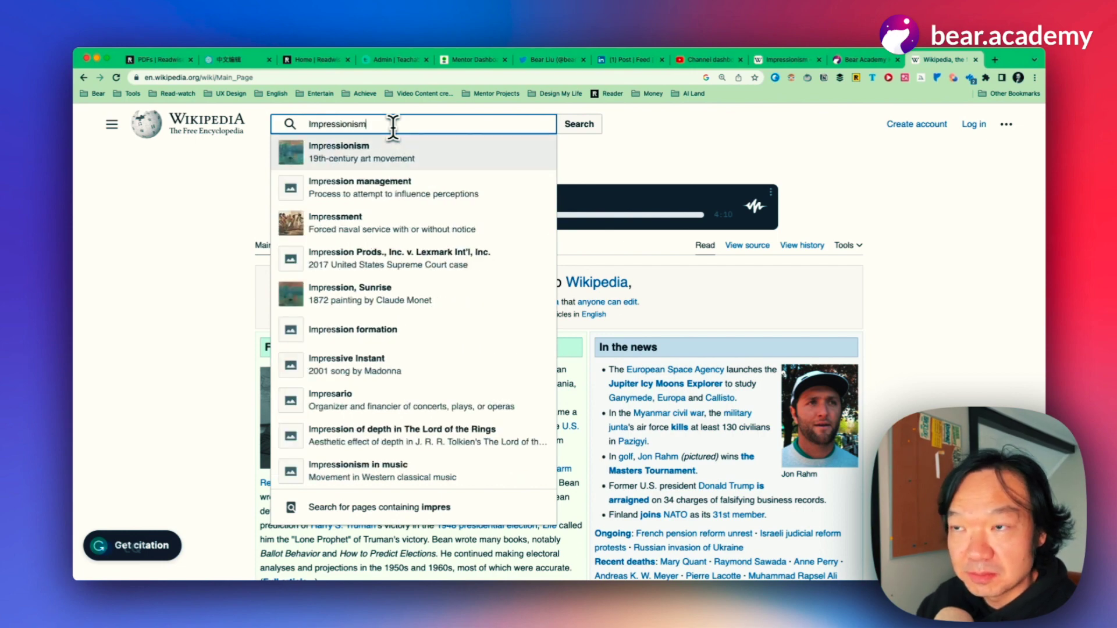
key("Return")
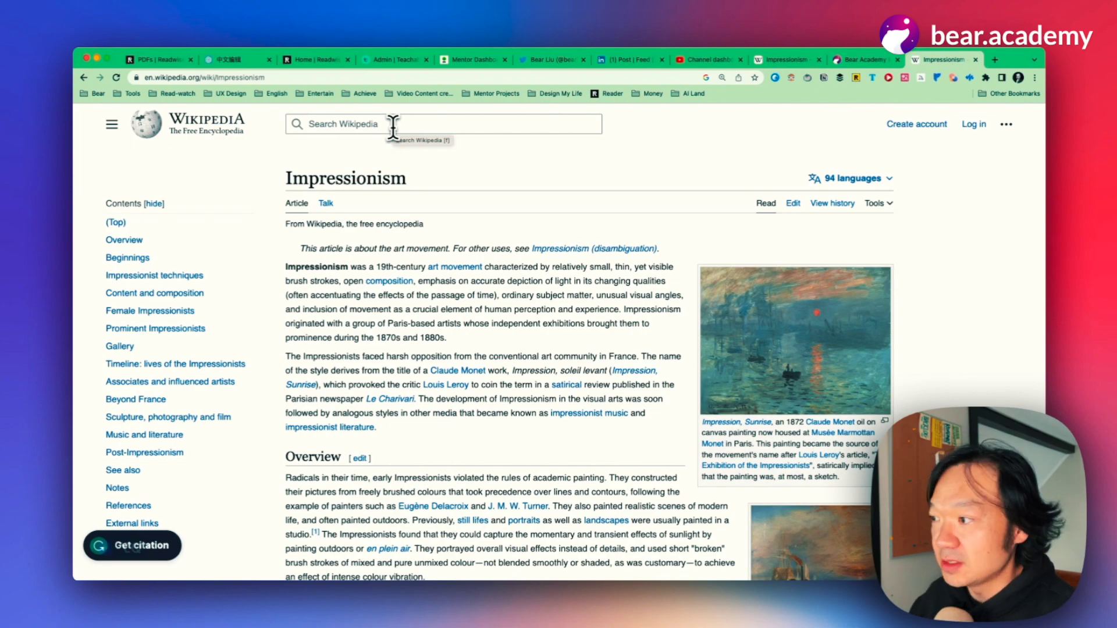
Select and copy the Beginnings section text, then return to Notion
scroll(943, 364, "down", 3)
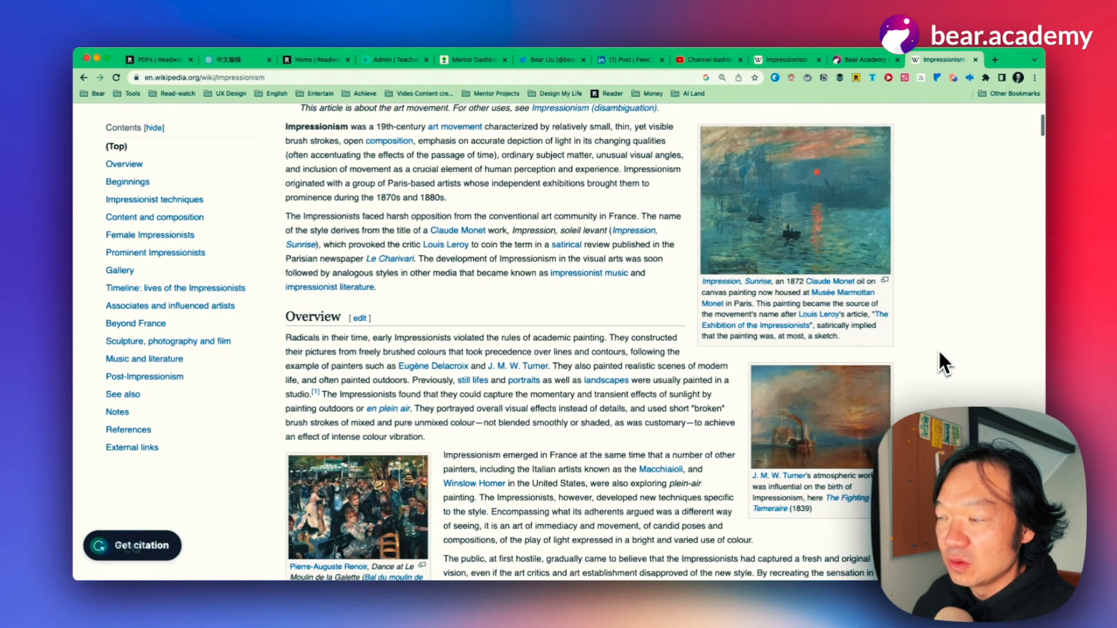
scroll(939, 353, "down", 10)
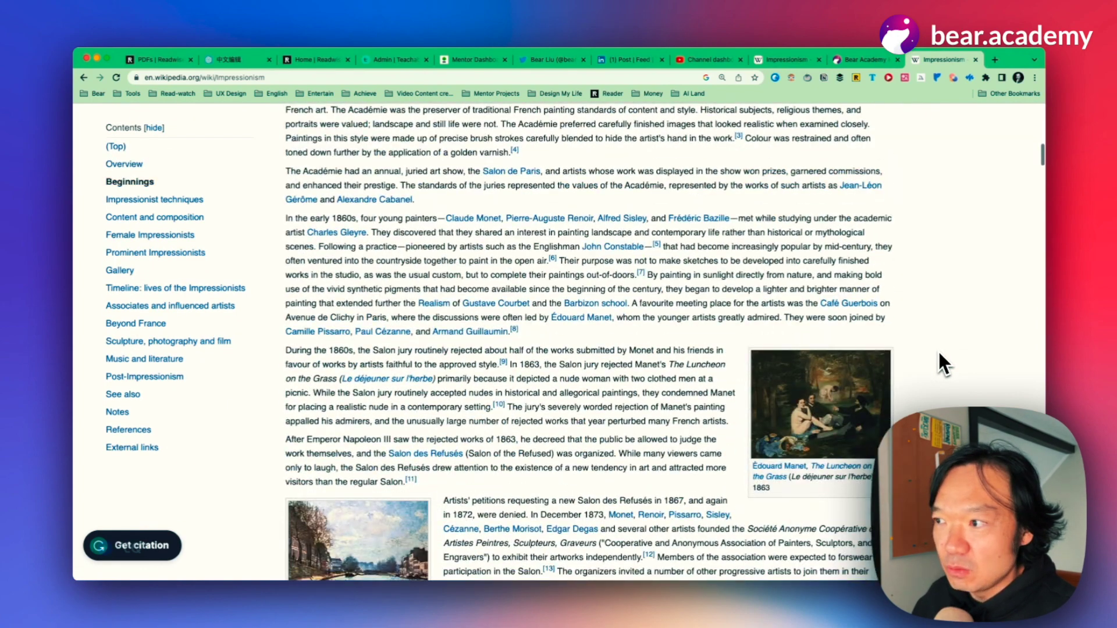
scroll(937, 350, "down", 3)
scroll(937, 349, "up", 5)
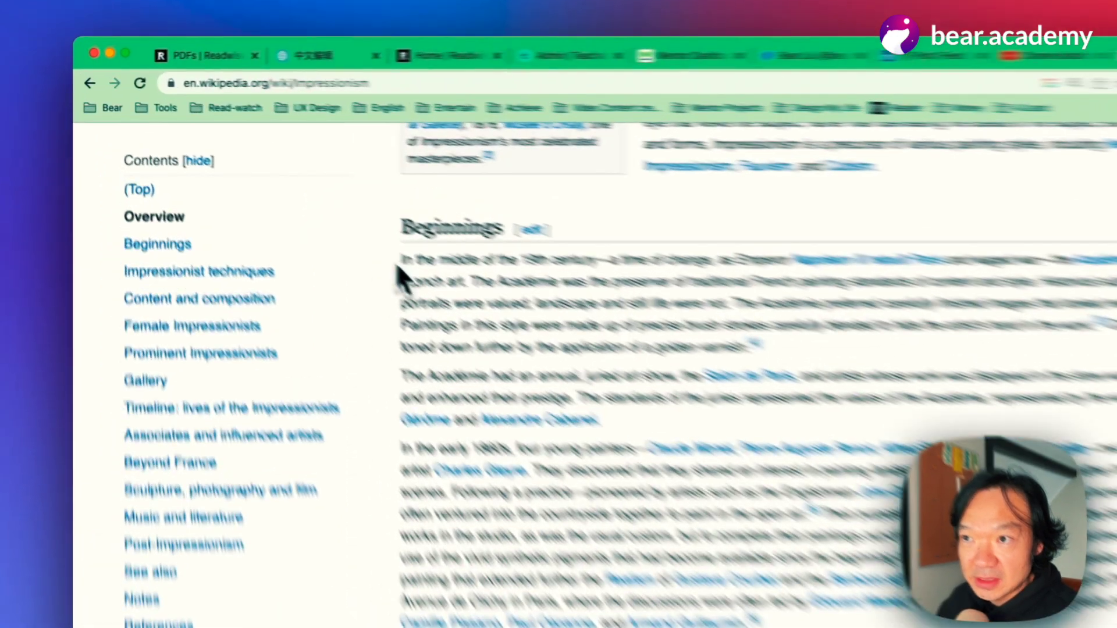
left_click_drag(285, 191, 415, 295)
left_click_drag(756, 616, 867, 390)
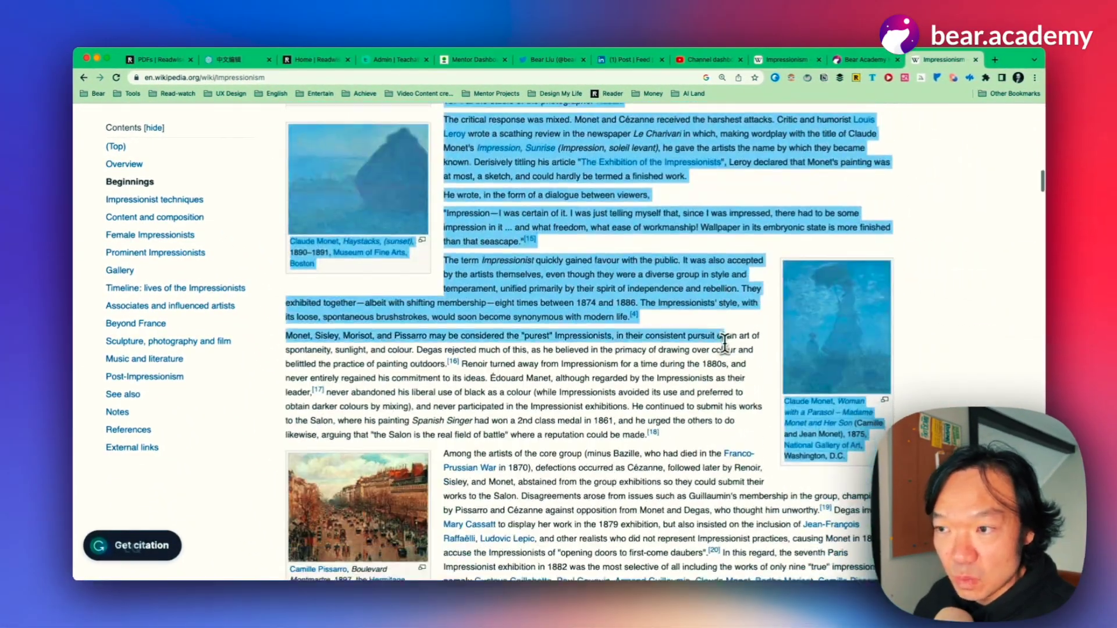
scroll(725, 343, "down", 5)
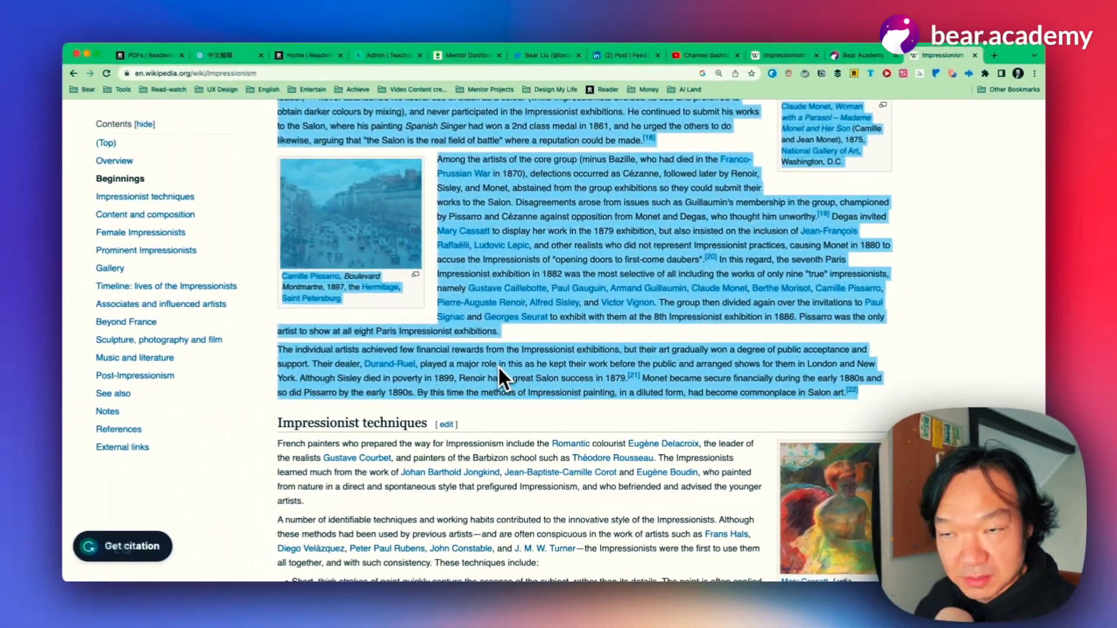
key("super+Tab")
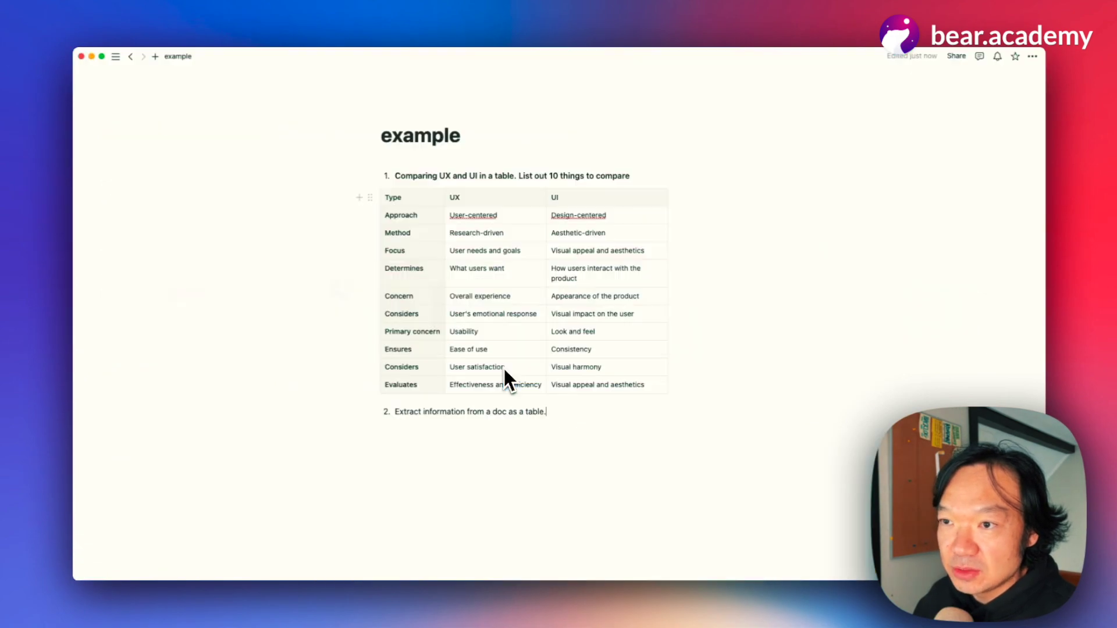
Paste the copied Impressionism Beginnings paragraphs into a new block below item 2
left_click(525, 446)
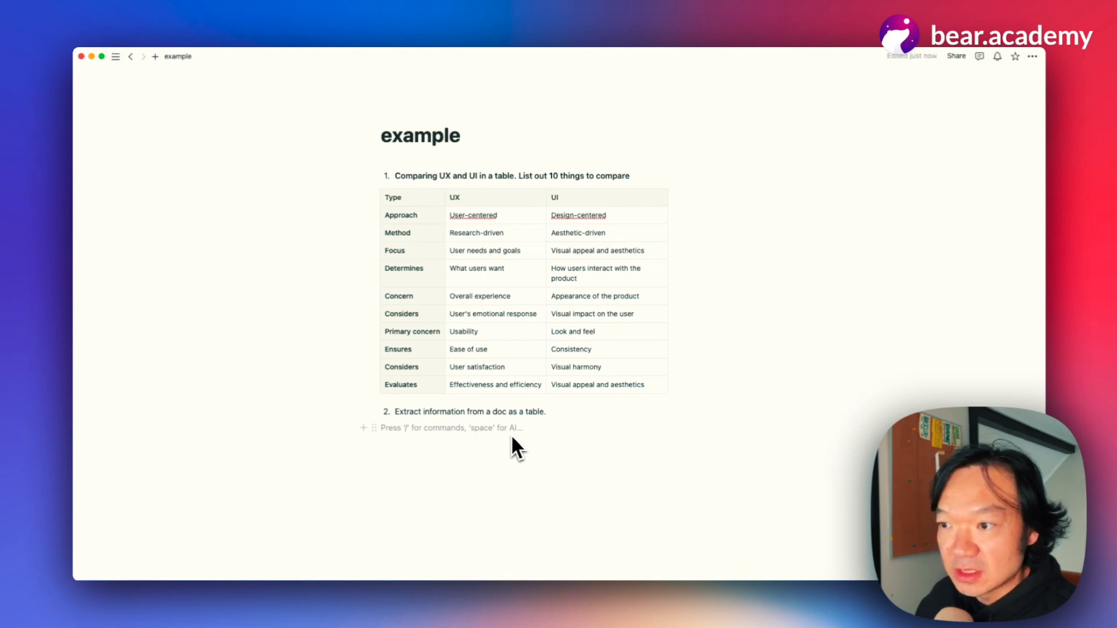
key("super+v")
scroll(508, 446, "down", 3)
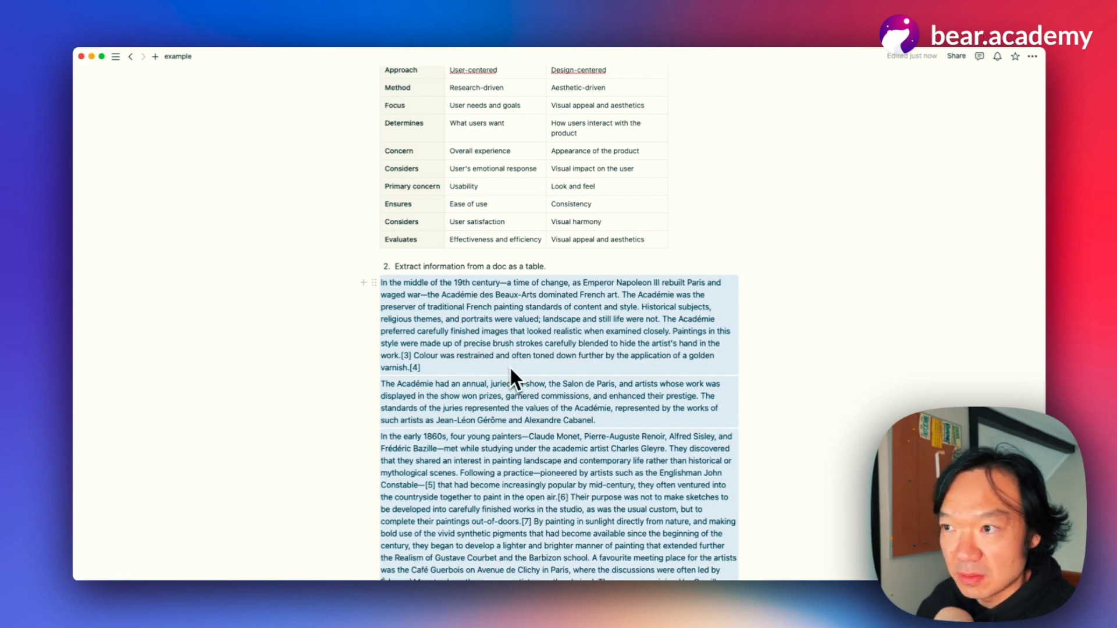
scroll(509, 365, "down", 1)
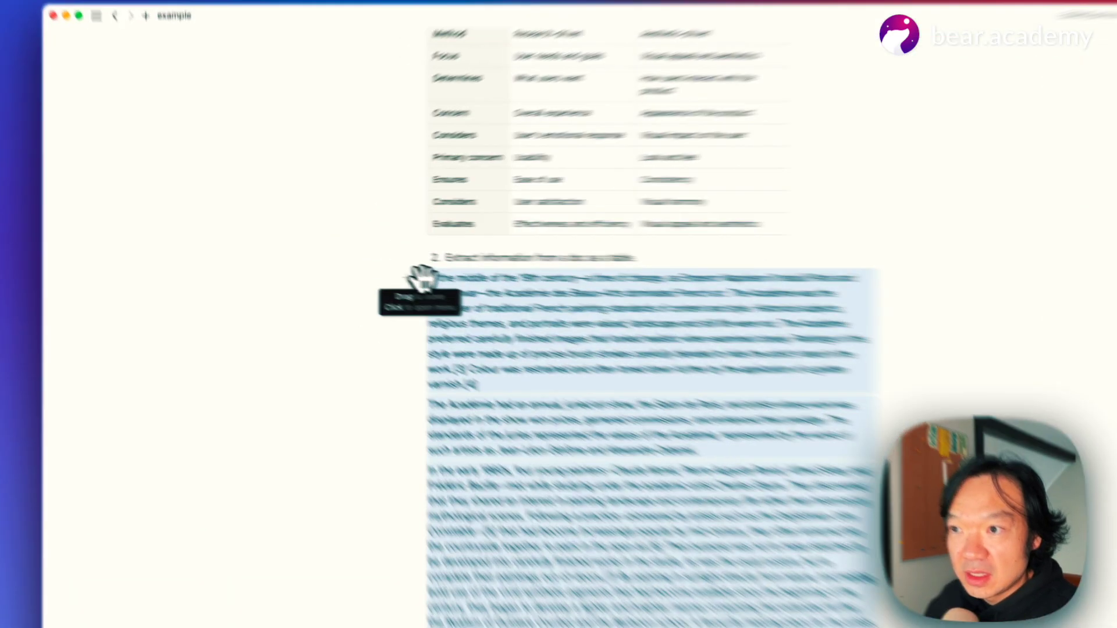
left_click(376, 268)
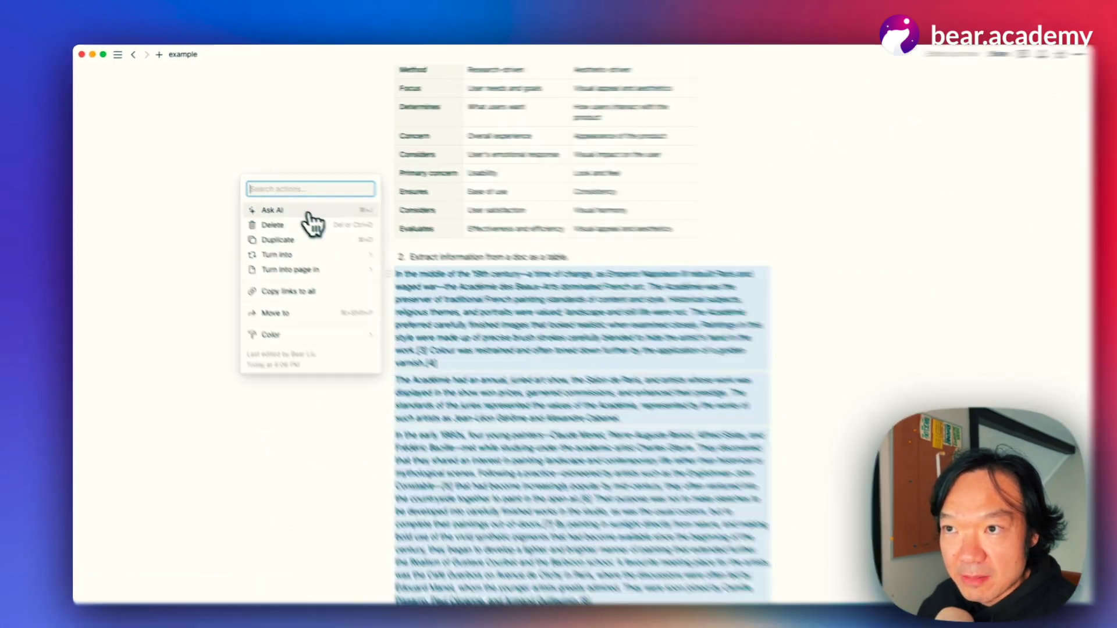
Run the saved 'extract' people prompt on the paragraphs for a Name, Title, Description table
left_click(300, 206)
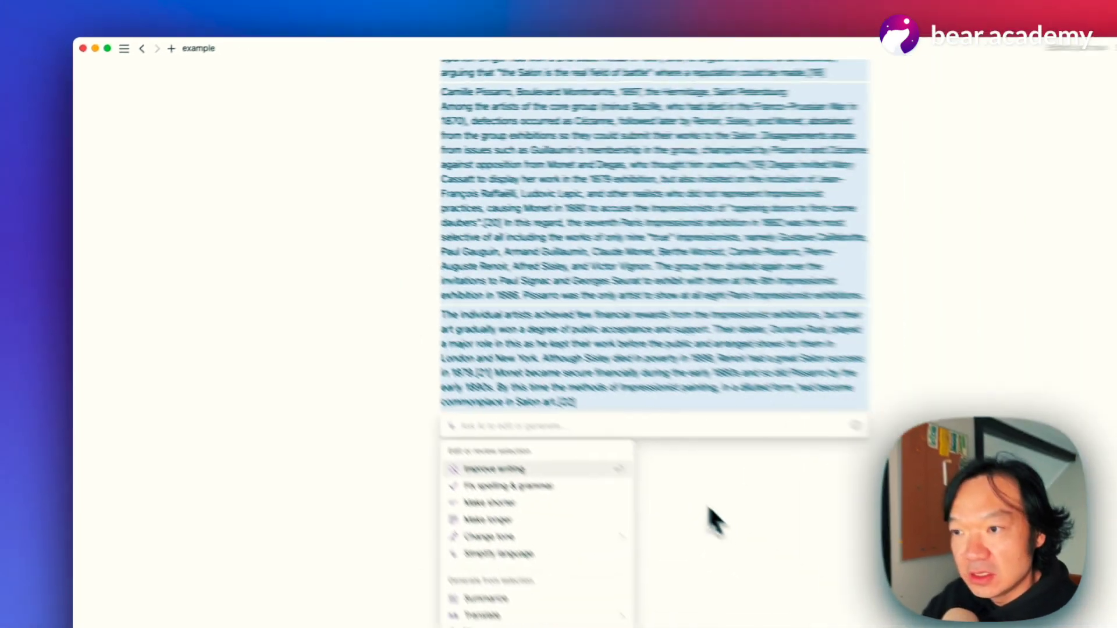
type("extr")
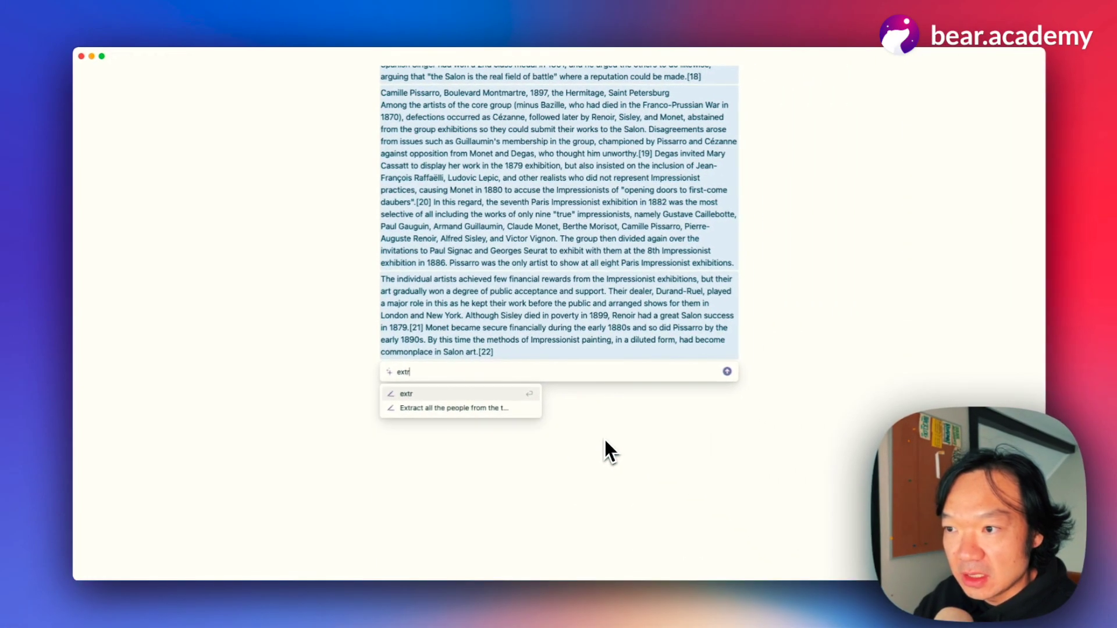
type("act")
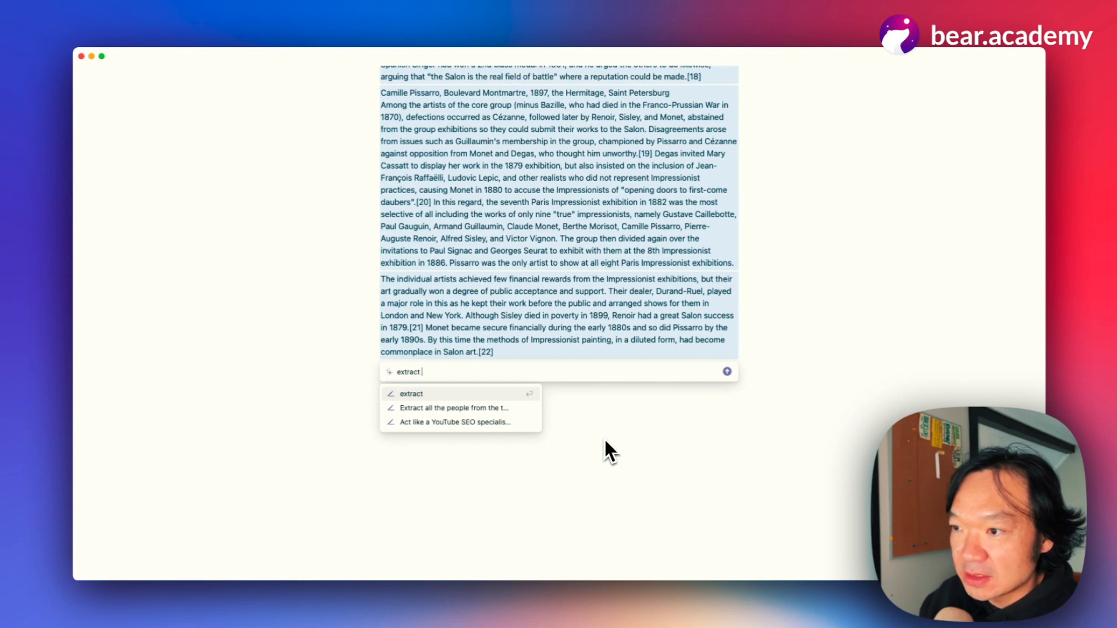
key("Down")
key("Return")
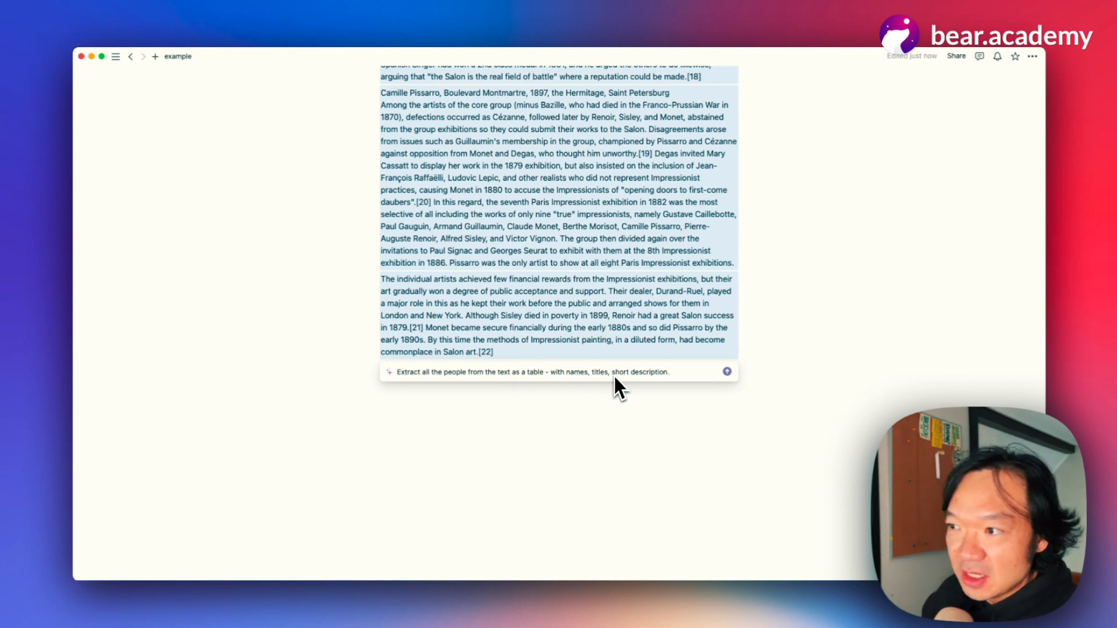
key("Return")
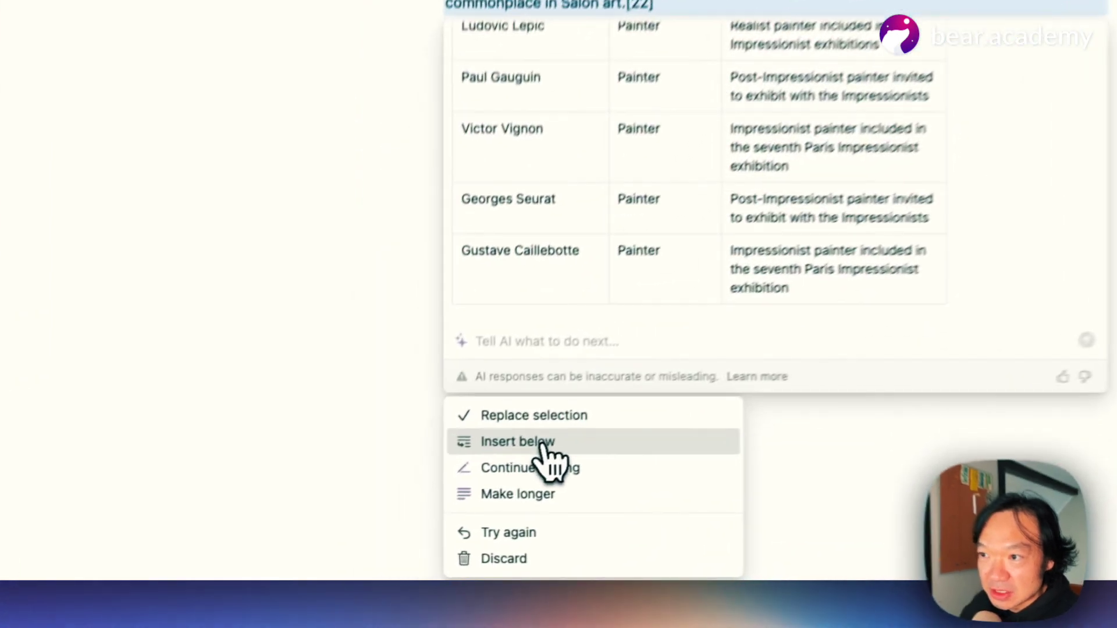
Insert the AI people table below the paragraphs and review its rows, starting with Emperor Napoleon III
left_click(444, 504)
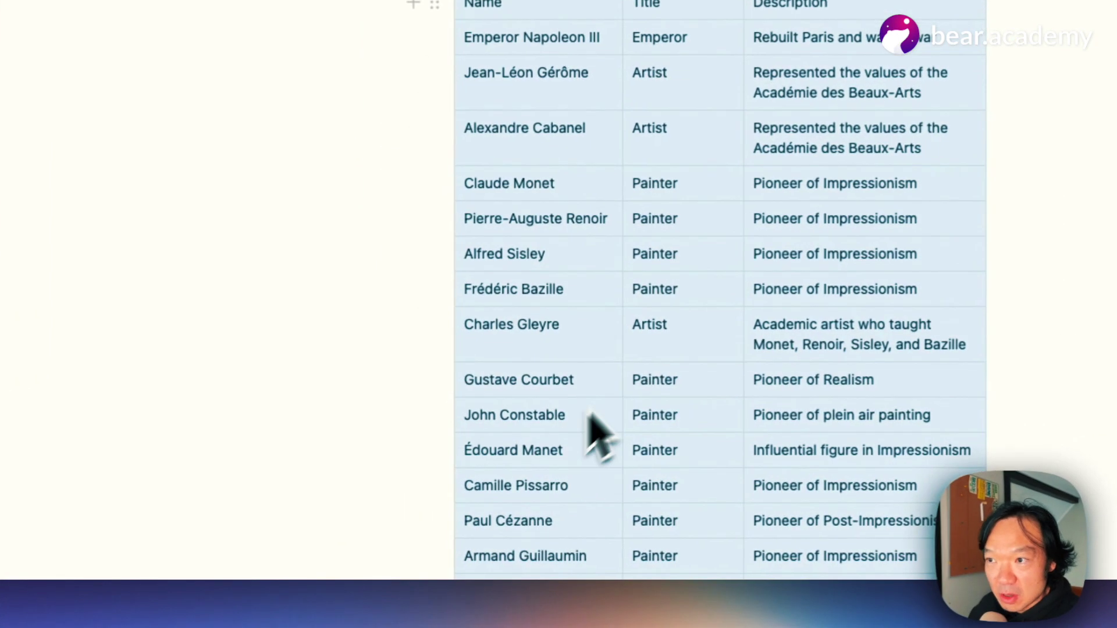
scroll(1069, 239, "up", 10)
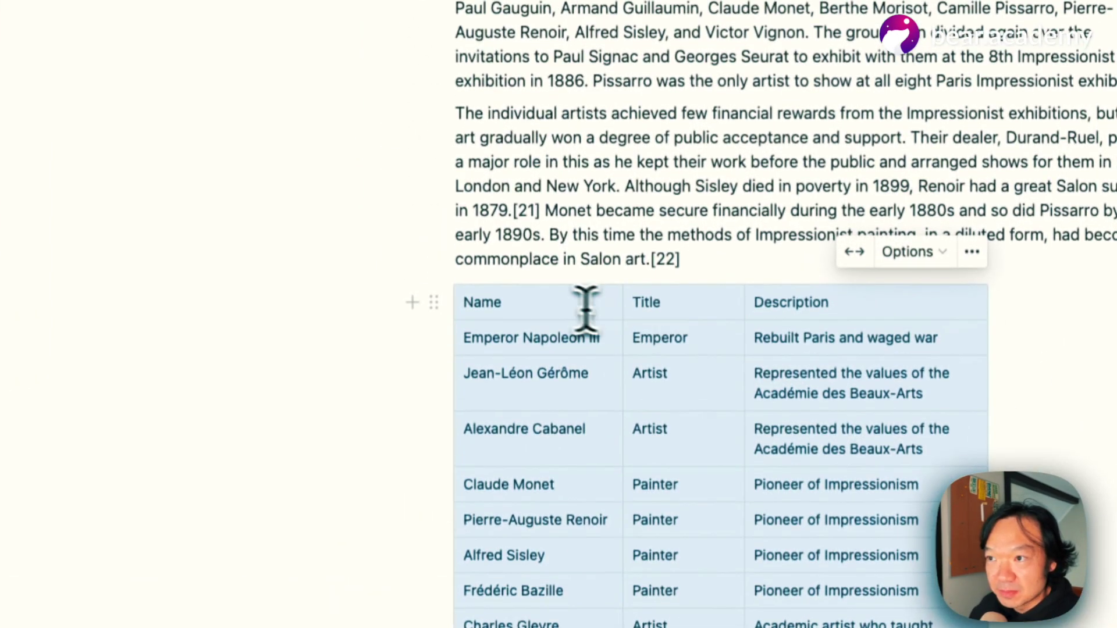
left_click(586, 305)
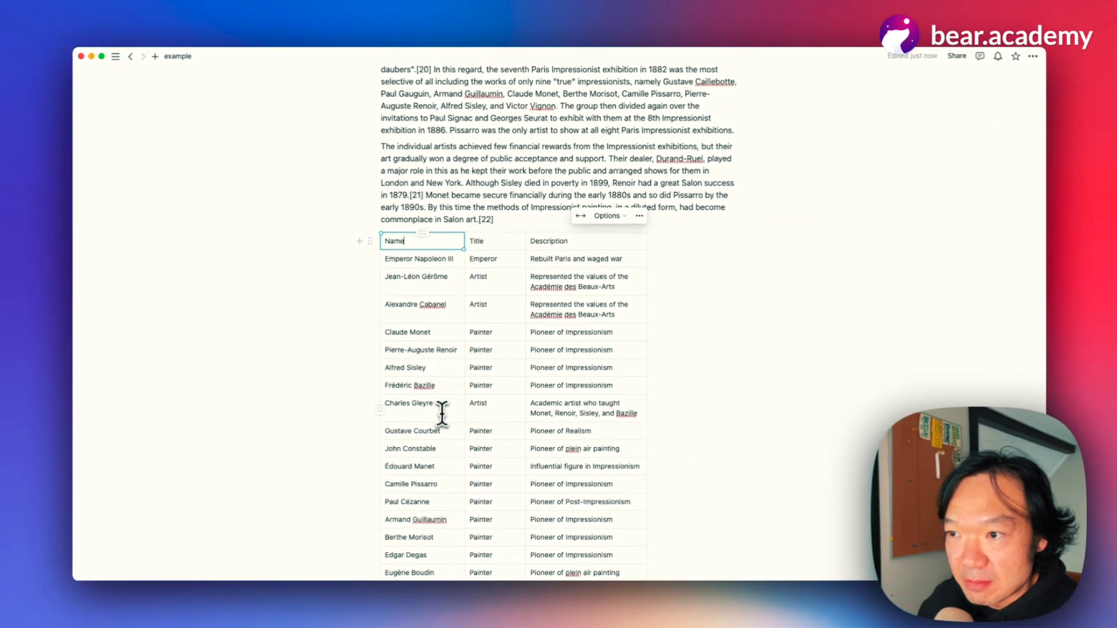
scroll(455, 454, "down", 3)
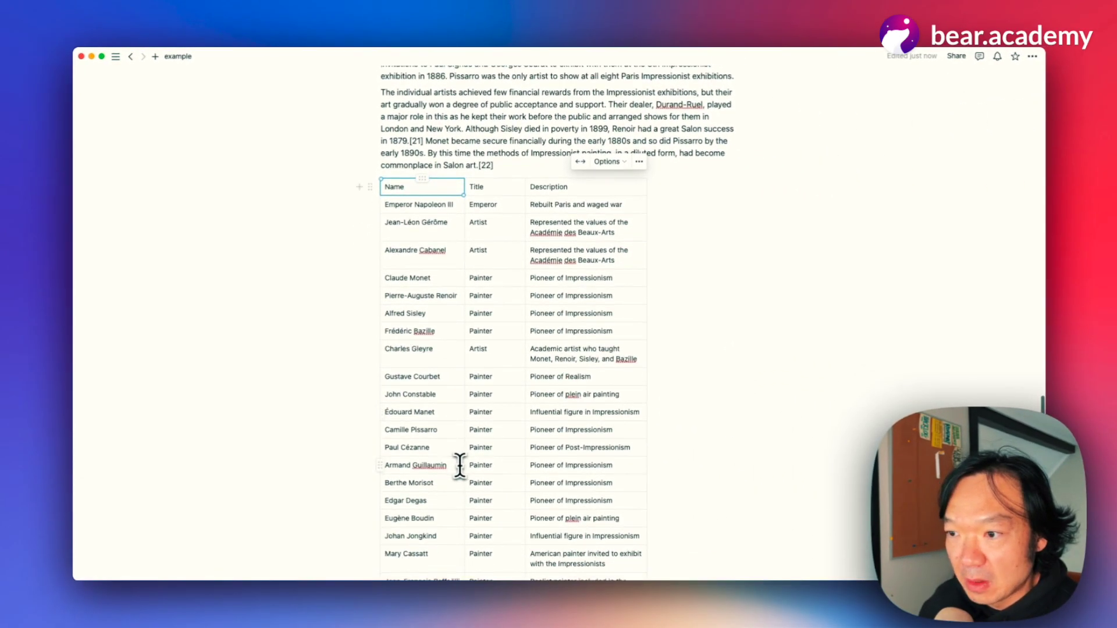
scroll(457, 508, "down", 2)
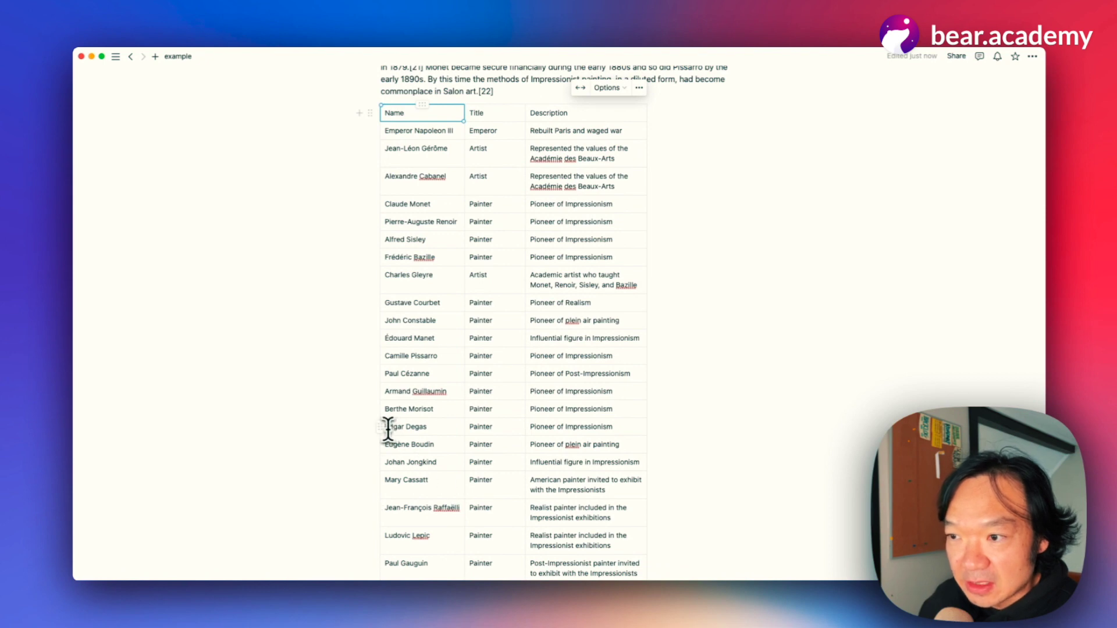
scroll(441, 461, "down", 5)
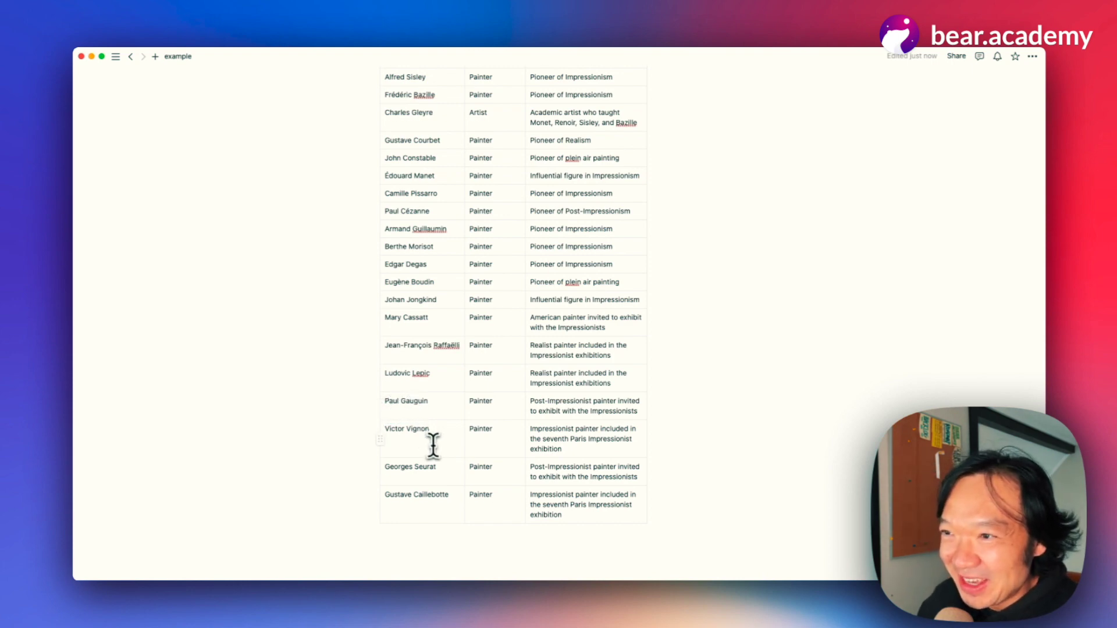
scroll(433, 447, "up", 1)
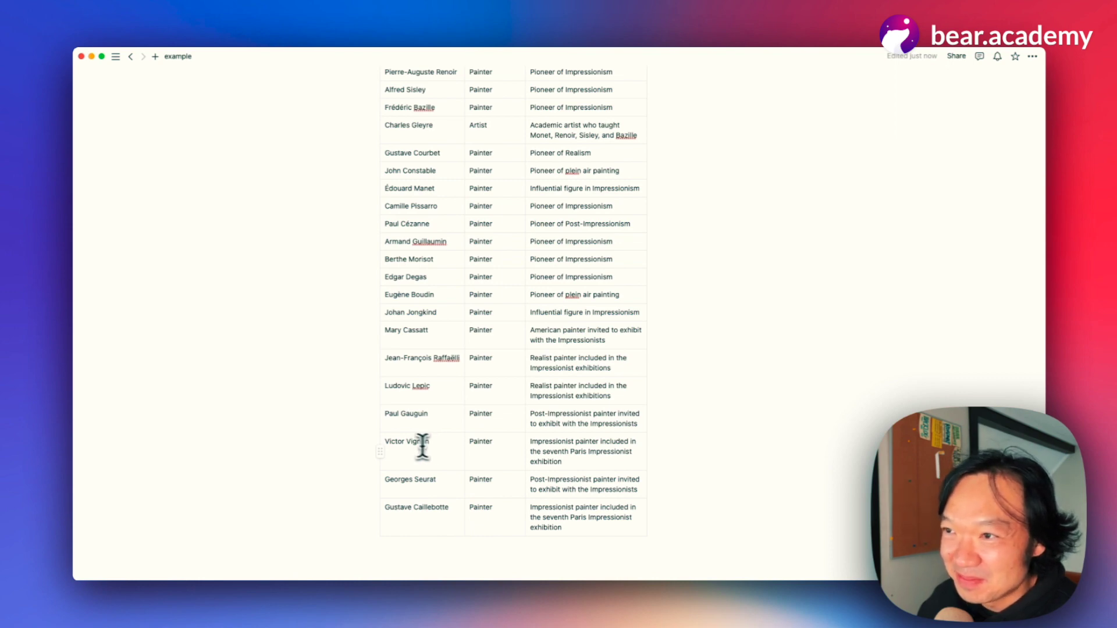
scroll(367, 432, "up", 1)
scroll(368, 432, "up", 5)
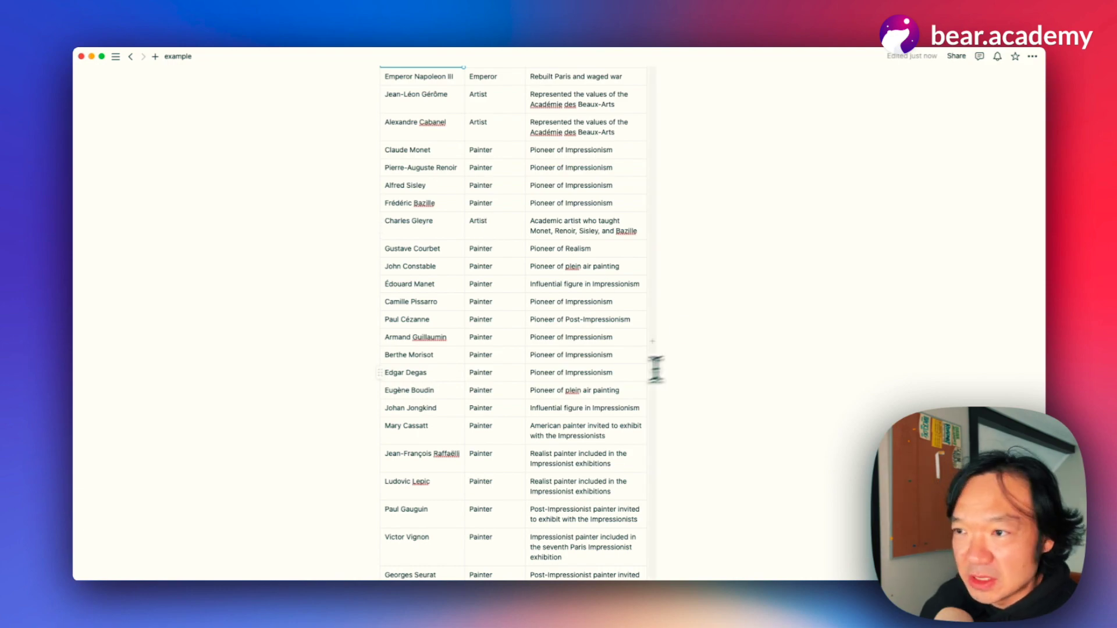
scroll(574, 384, "up", 5)
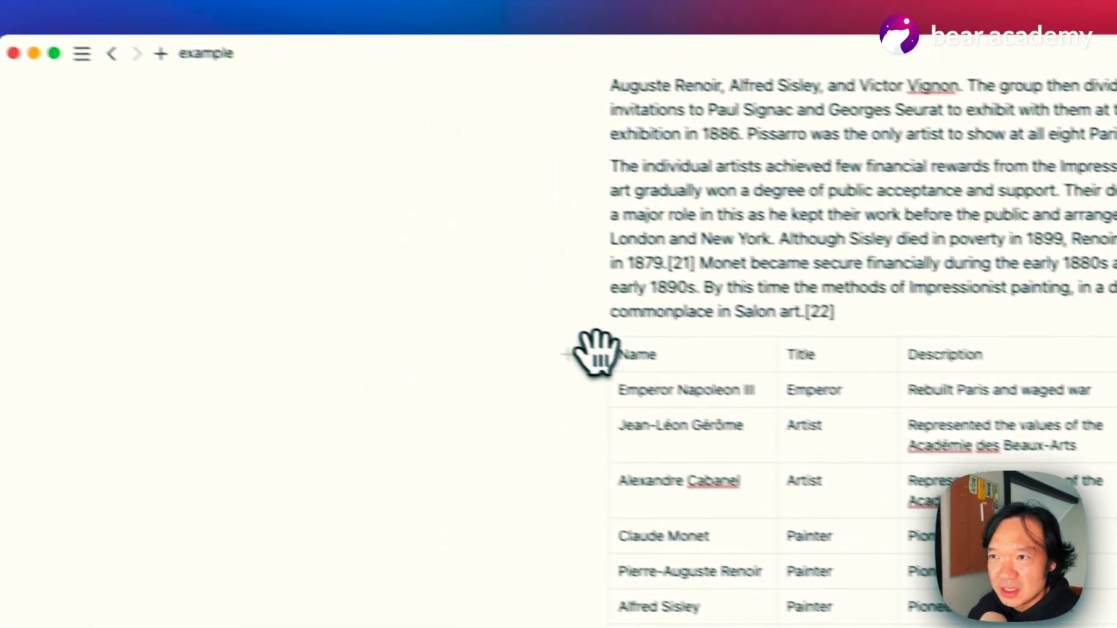
Ask AI to add a "Work" column filled with each person's most important piece of art
left_click(350, 207)
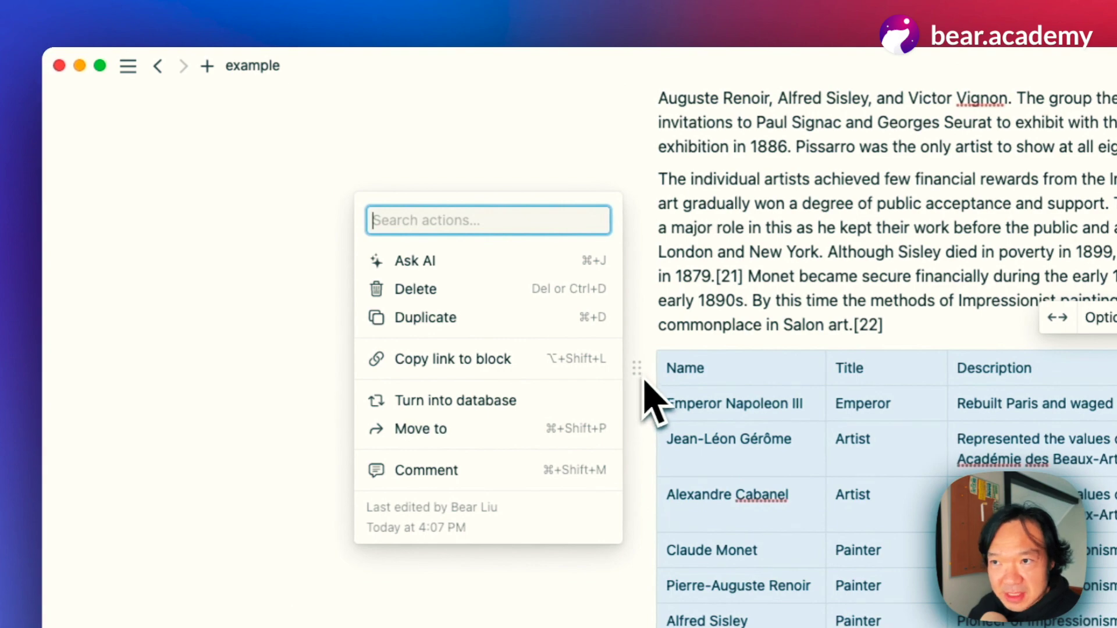
scroll(489, 280, "down", 10)
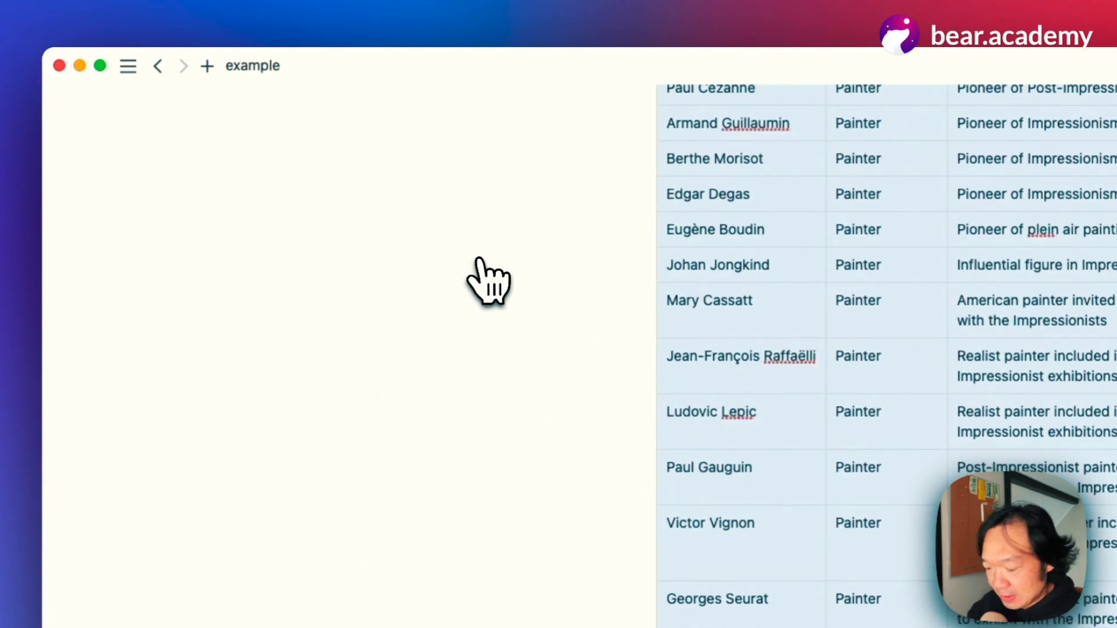
type("add a co")
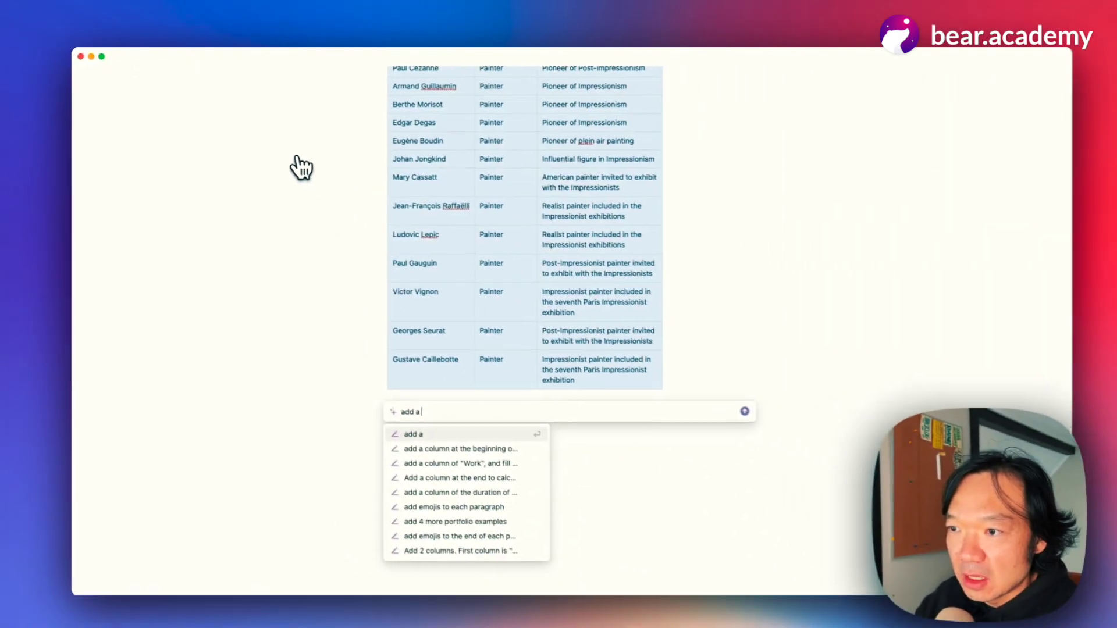
type("lu")
type("mn ")
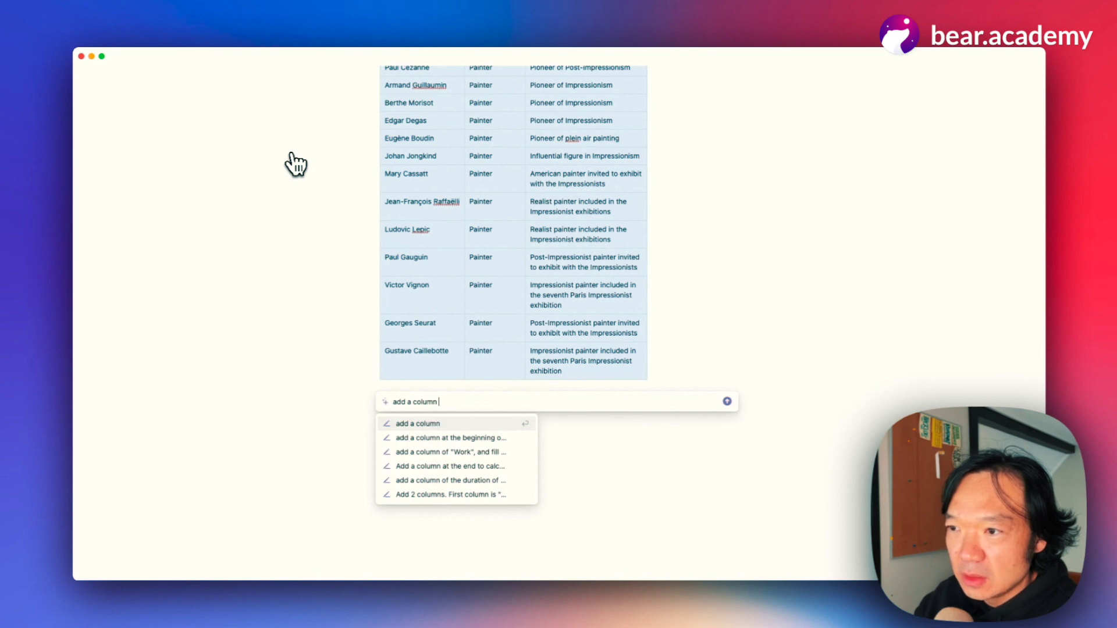
type("to")
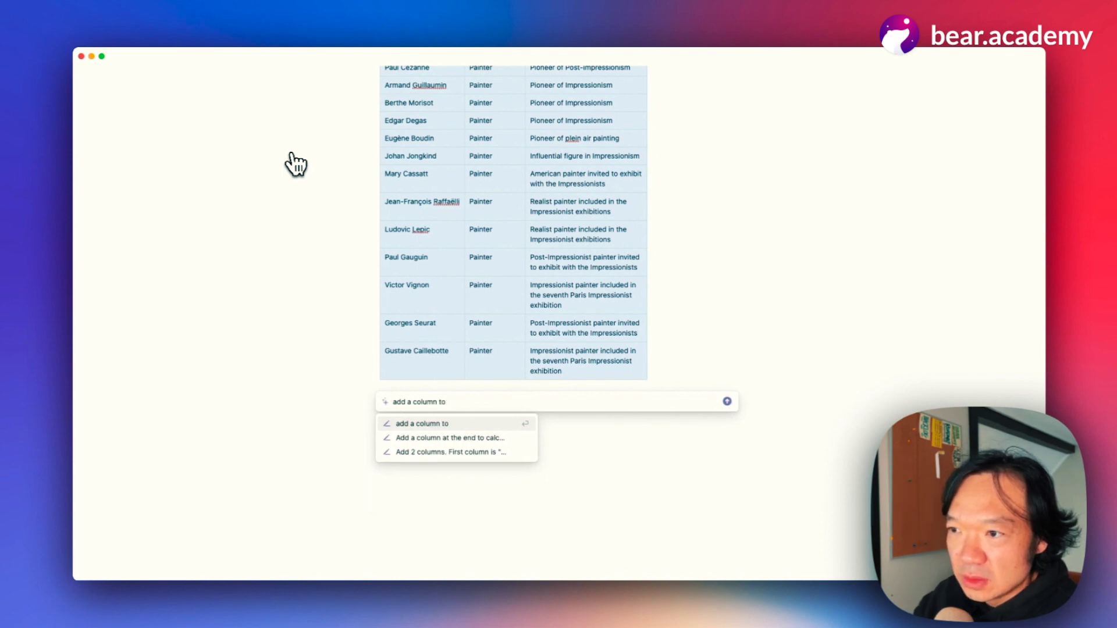
key("BackSpace")
key("BackSpace")
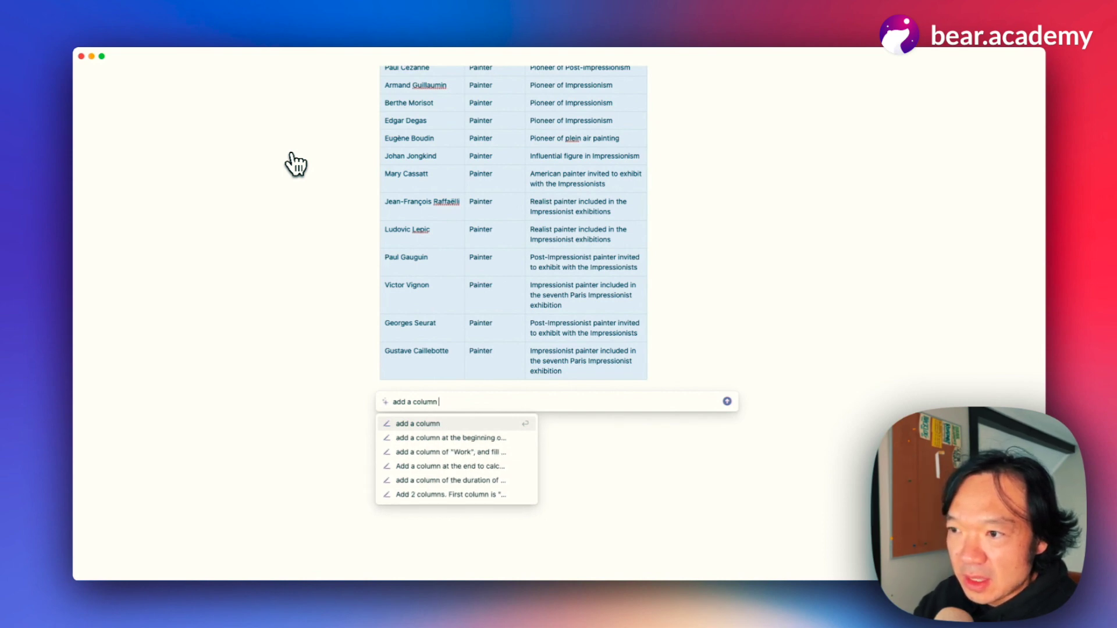
type("as \"\"")
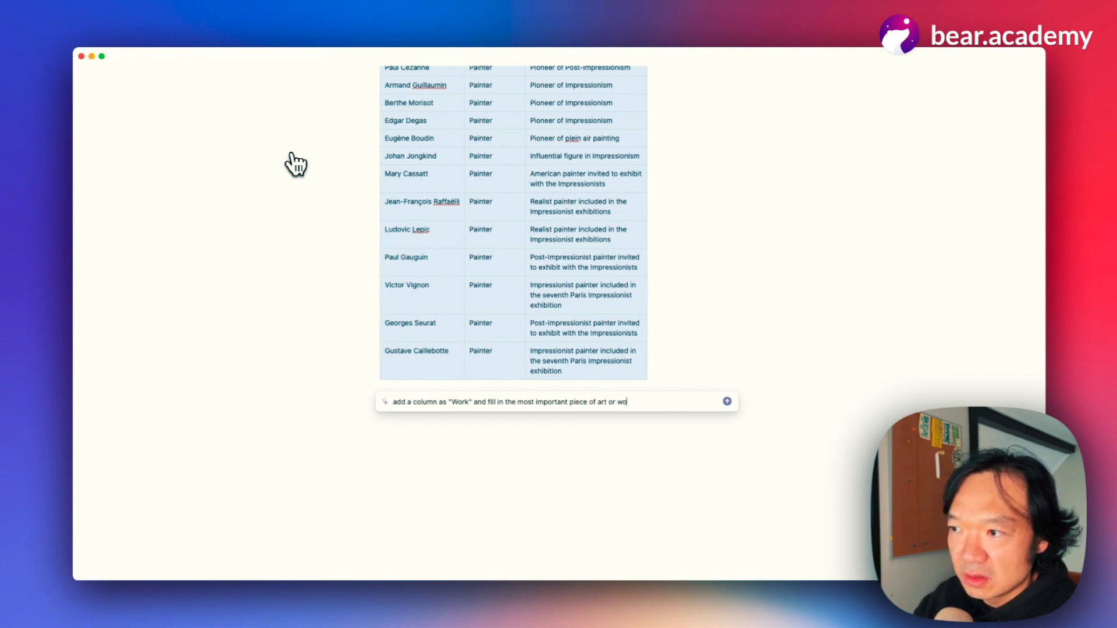
key("Return")
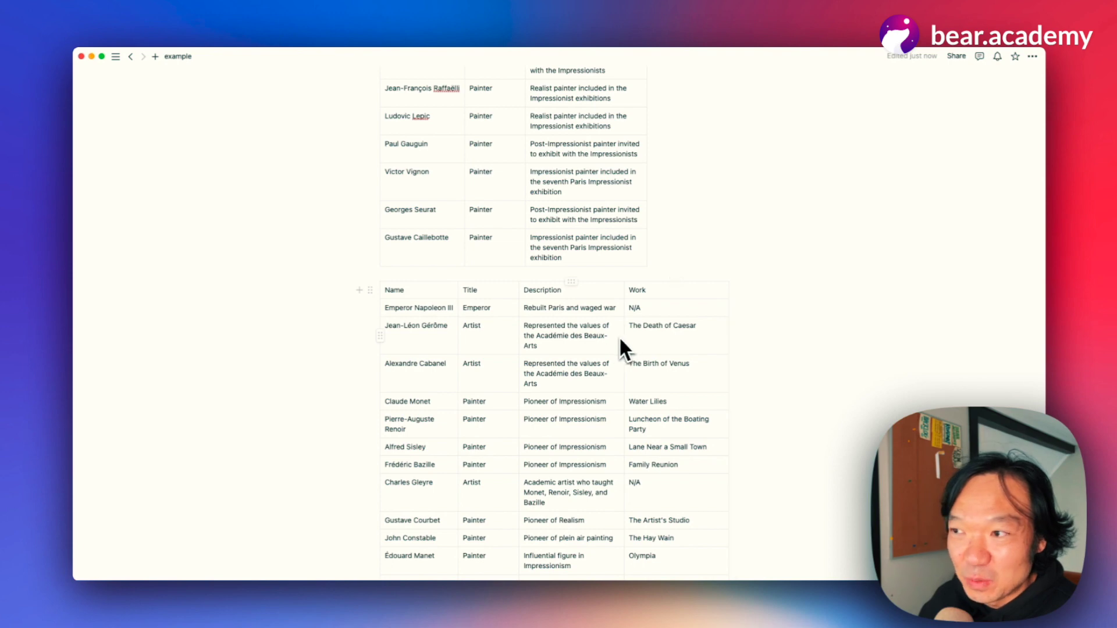
Select 'The Birth of Venus' in the Work column and switch to the Wikipedia article in Chrome
left_click(697, 327)
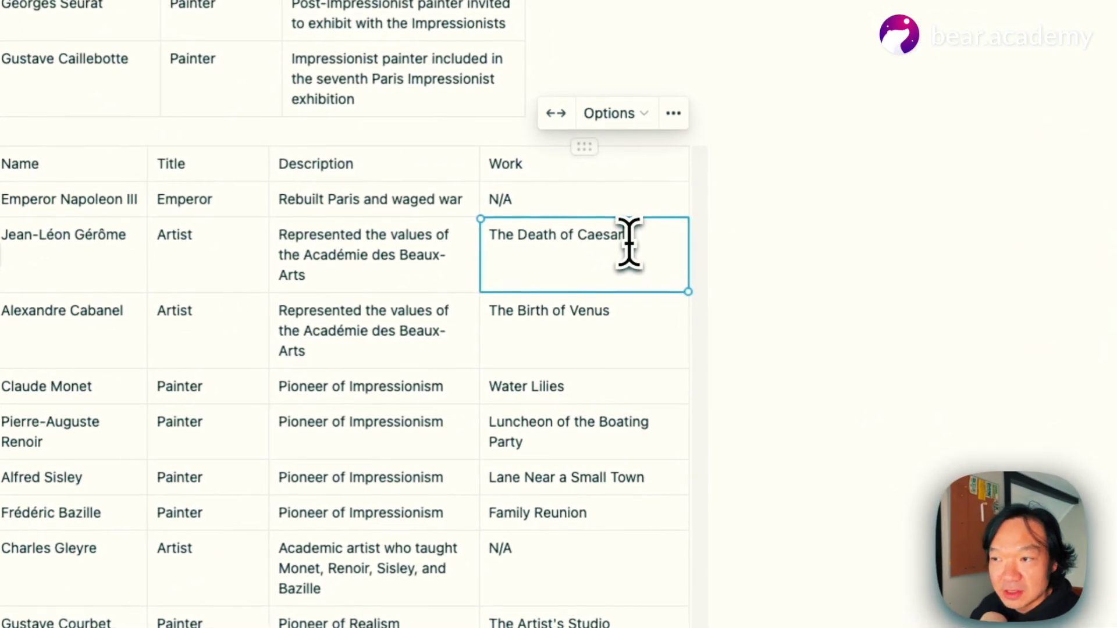
left_click_drag(499, 239, 499, 239)
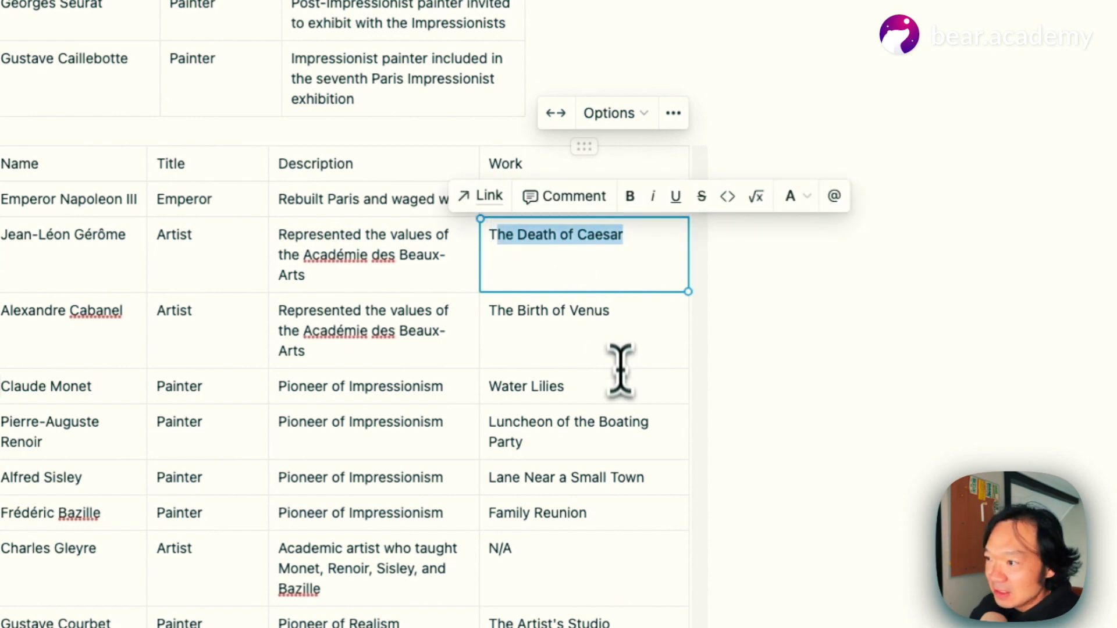
left_click(585, 385)
left_click_drag(613, 314, 491, 316)
key("super+c")
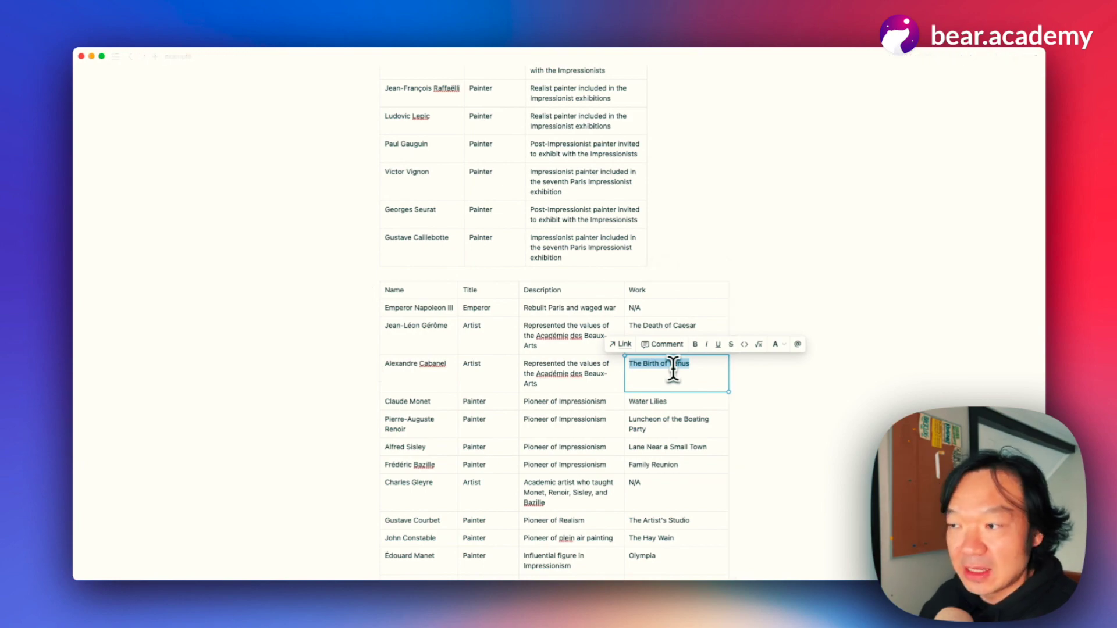
key("super+Tab")
key("super+Tab")
Search Google for 'The Birth of Venus' in a new tab to verify the painting
key("super+shift+Tab")
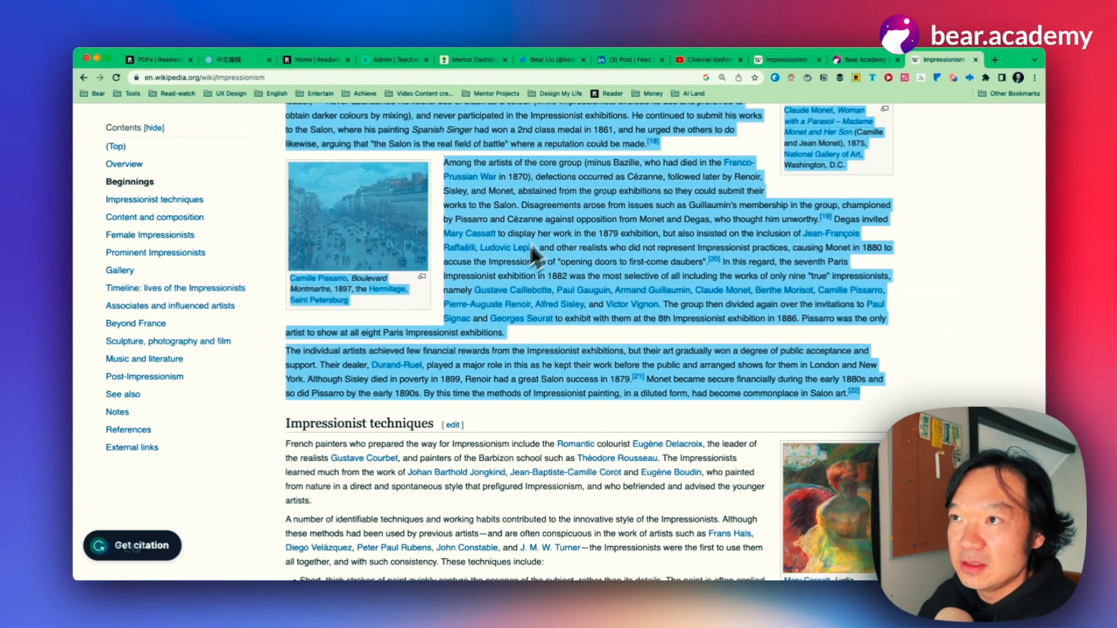
scroll(553, 238, "up", 15)
key("super+t")
key("super+v")
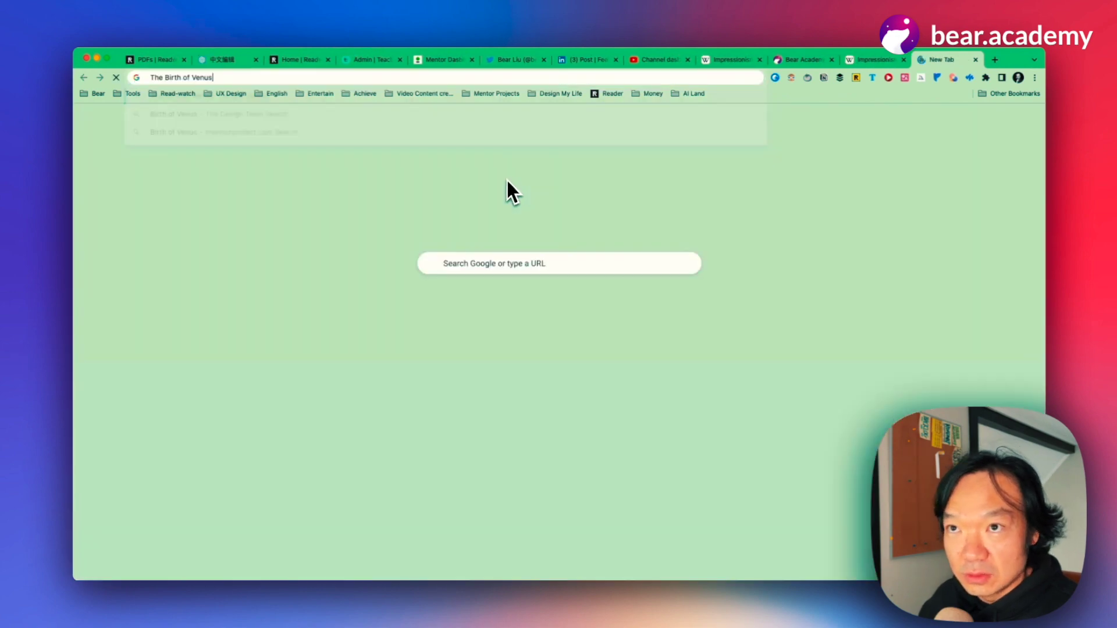
key("Return")
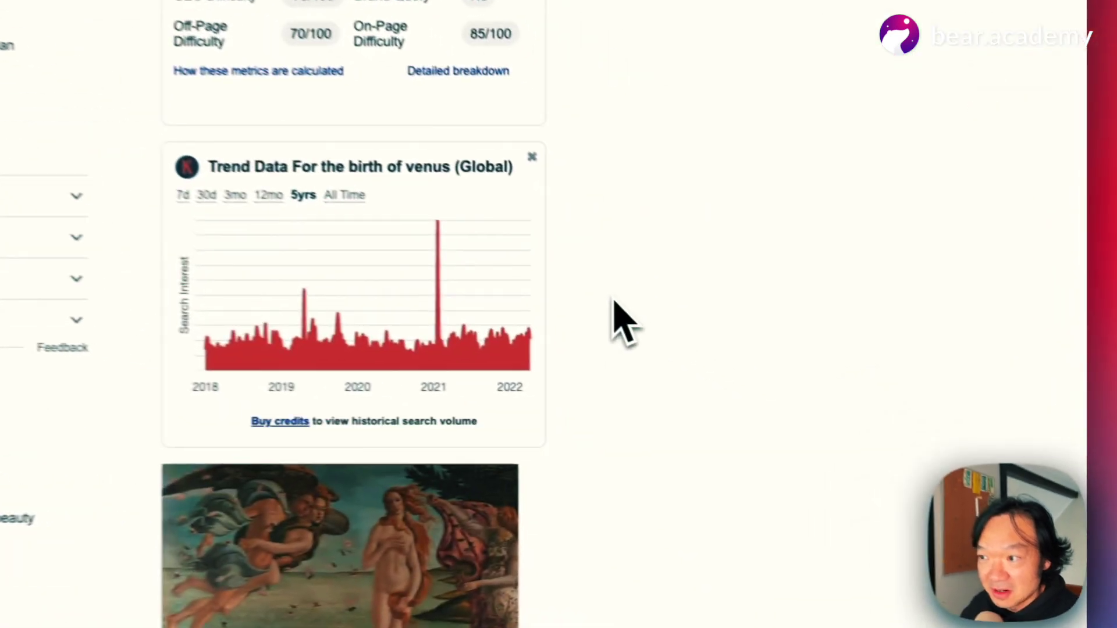
key("super+Tab")
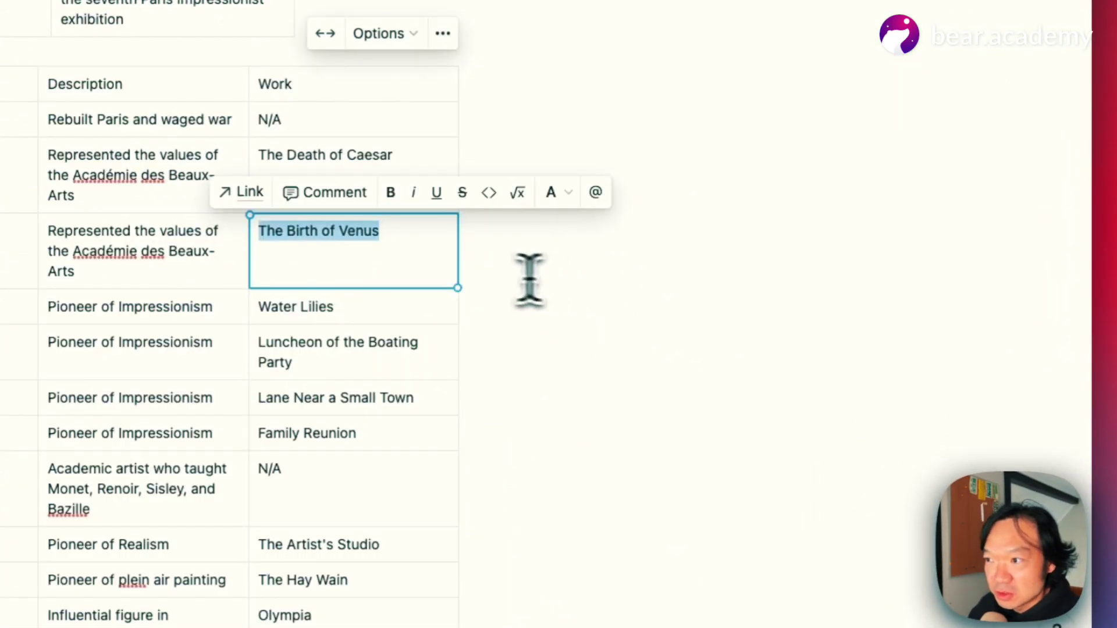
left_click(516, 342)
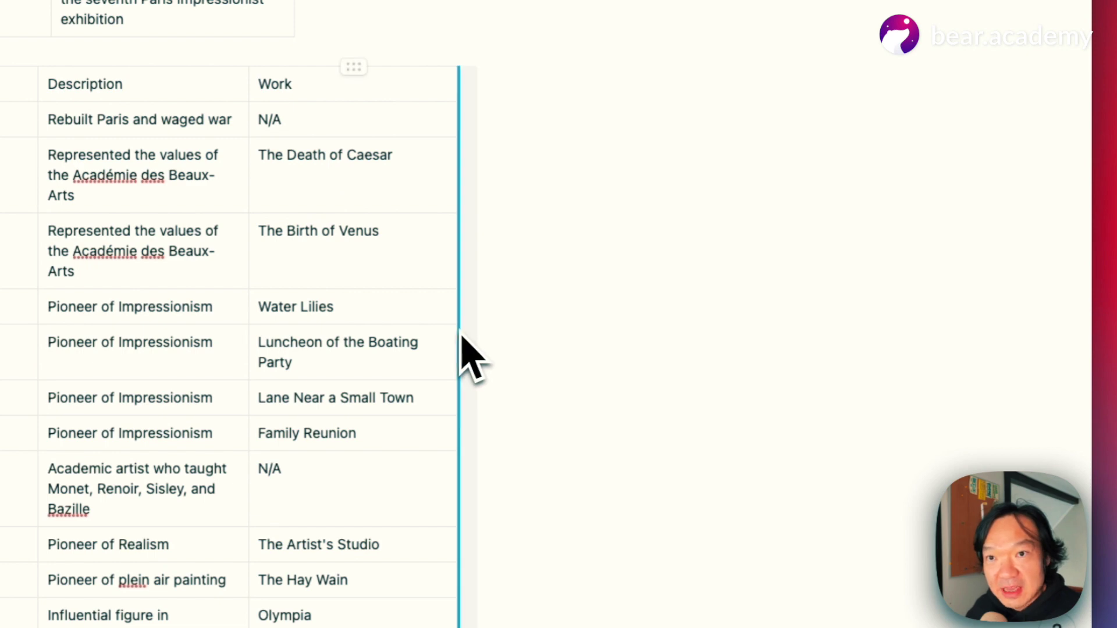